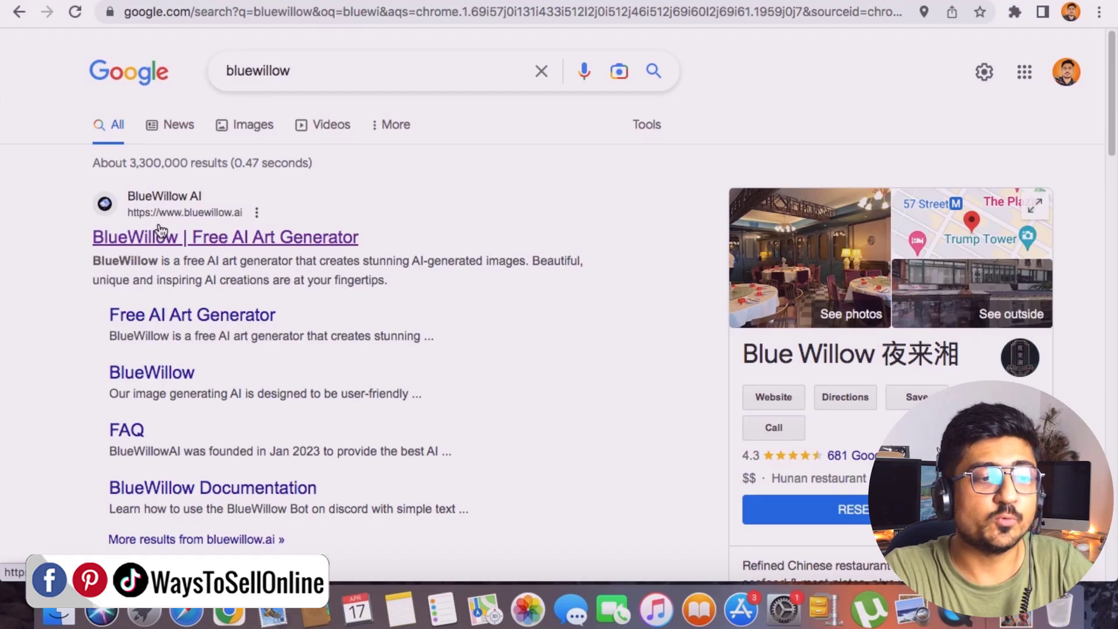
- Follow the 'BlueWillow | Free AI Art Generator' result into the BlueWillow Discord getting-started guide
click(241, 237)
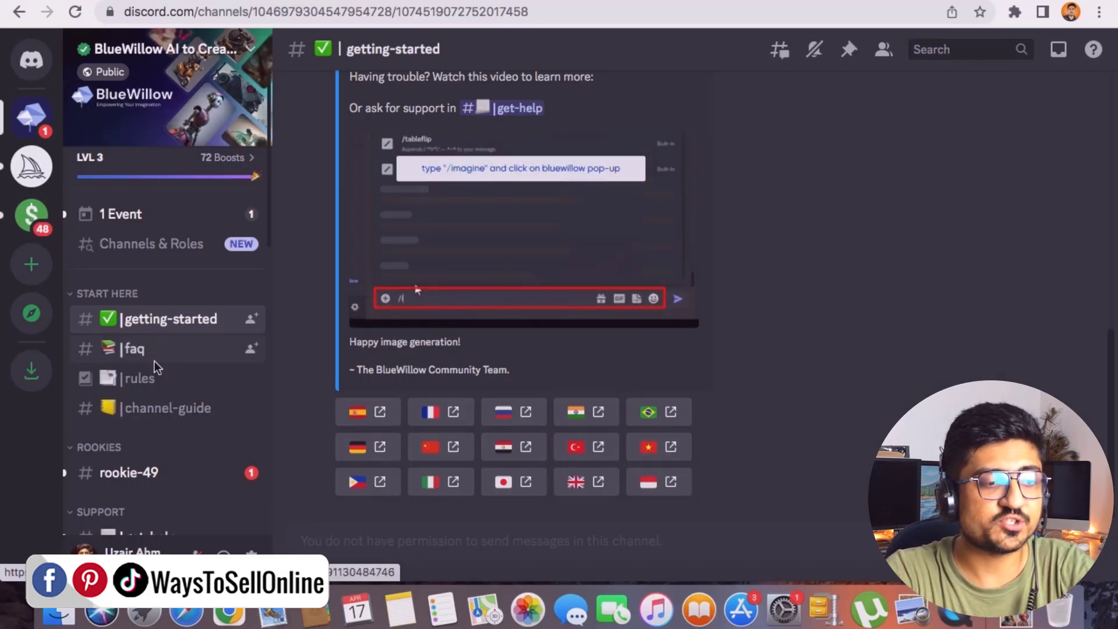
scroll(154, 361, down, 5)
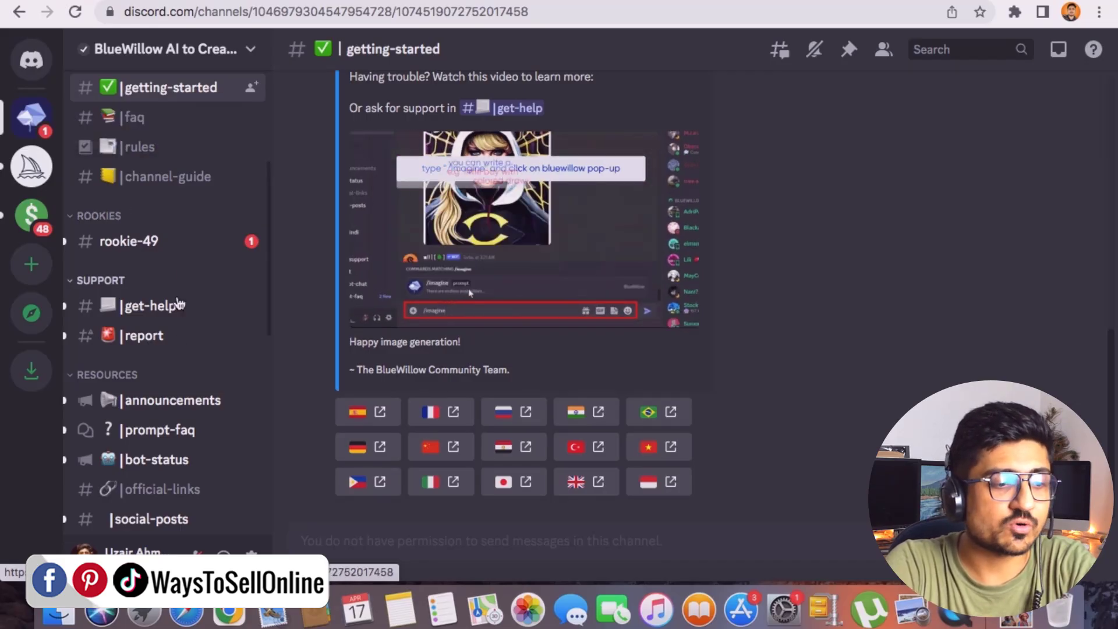
scroll(175, 320, down, 10)
scroll(175, 289, up, 5)
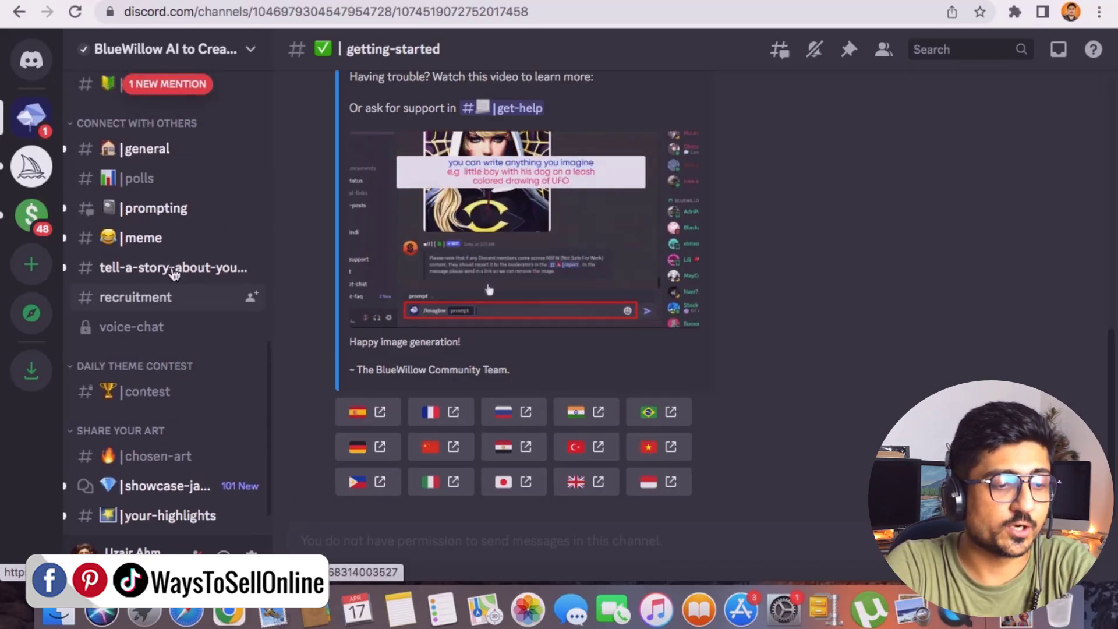
scroll(174, 281, up, 5)
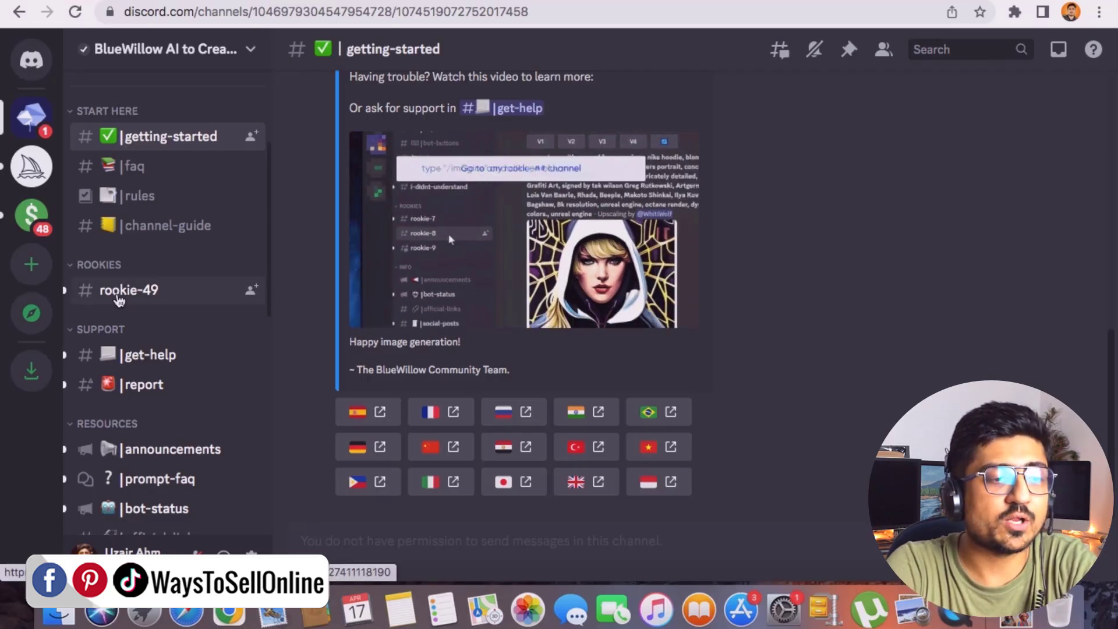
- Switch to rookie-49, browse its generations, and enlarge the cross-legged man's four-image grid
click(118, 300)
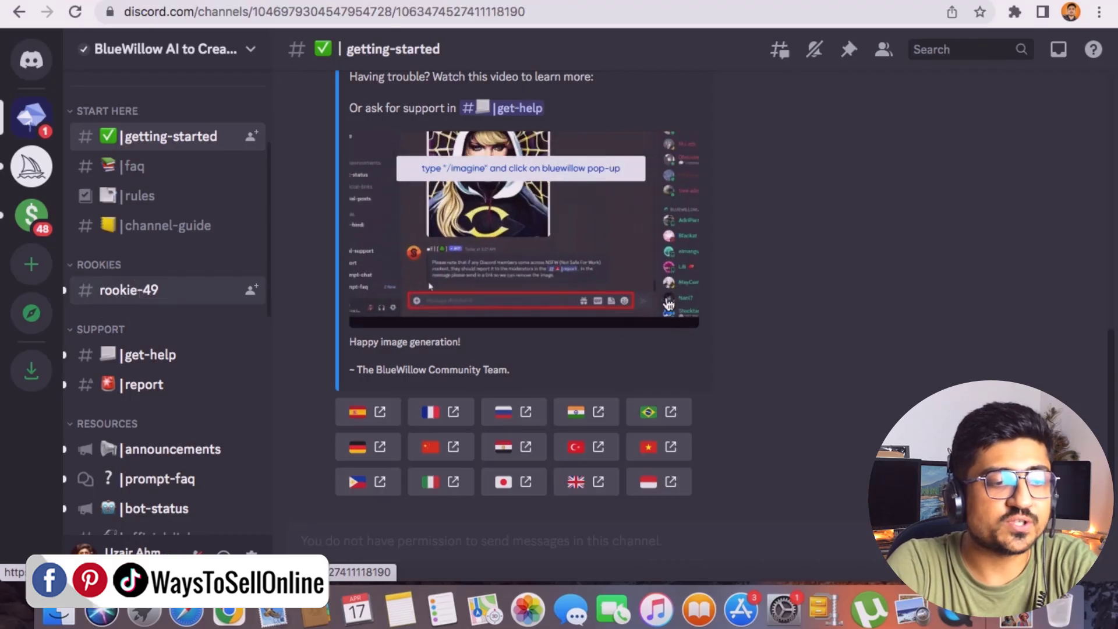
scroll(849, 308, down, 6)
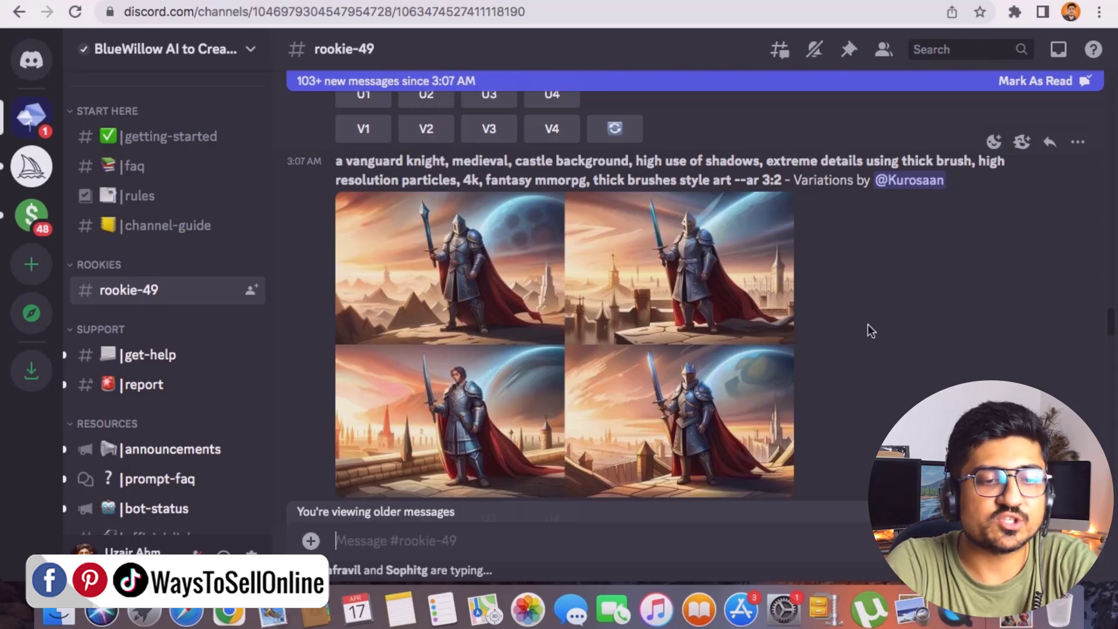
scroll(868, 326, down, 10)
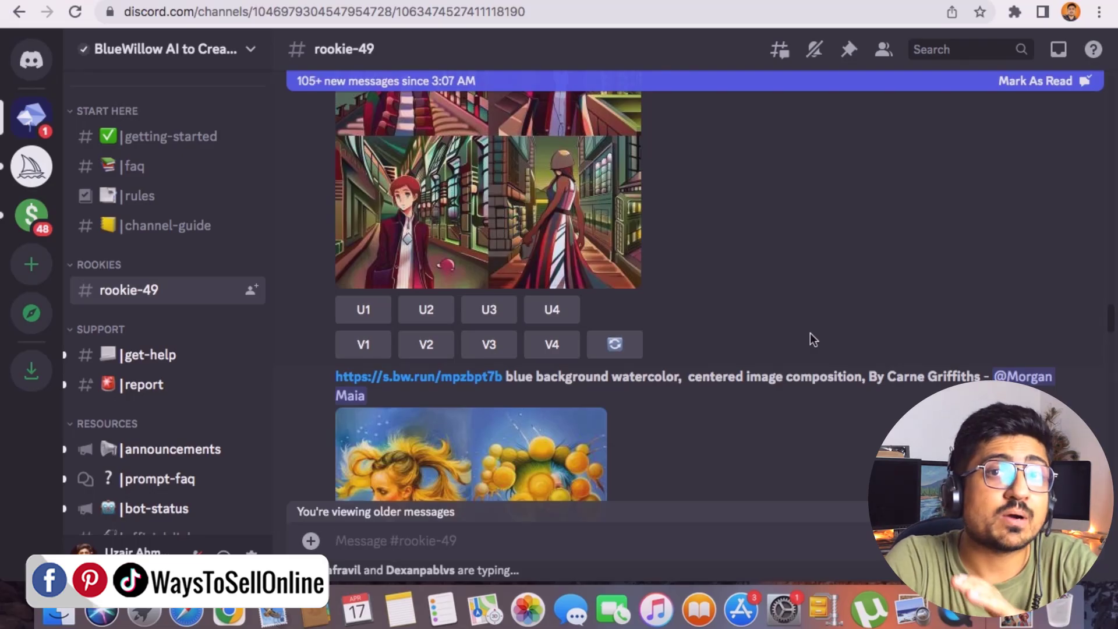
scroll(734, 356, up, 5)
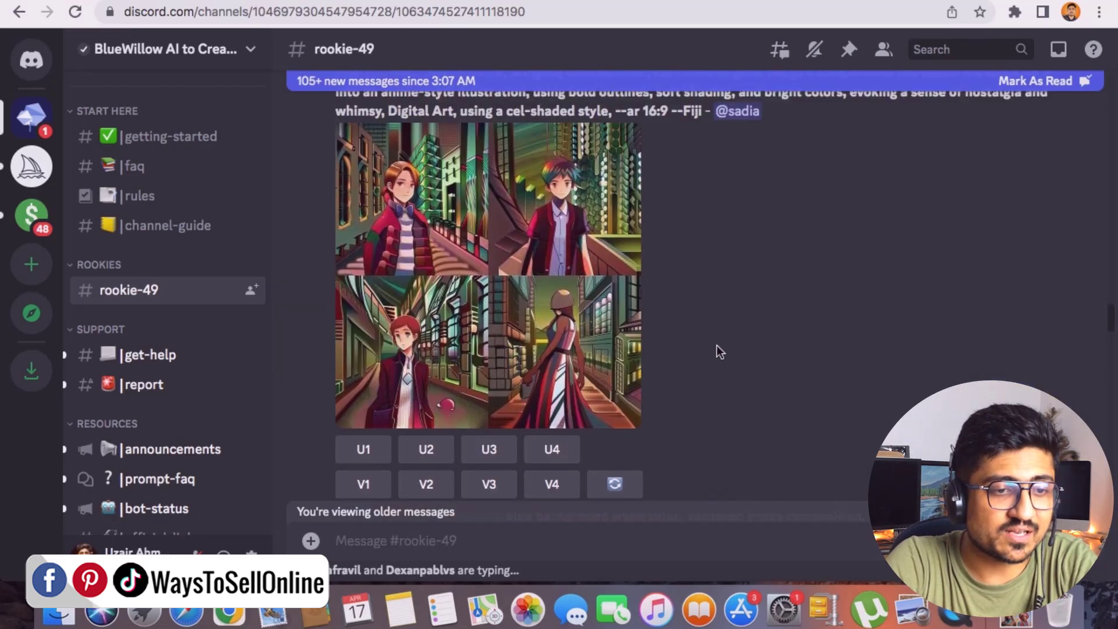
scroll(704, 337, up, 8)
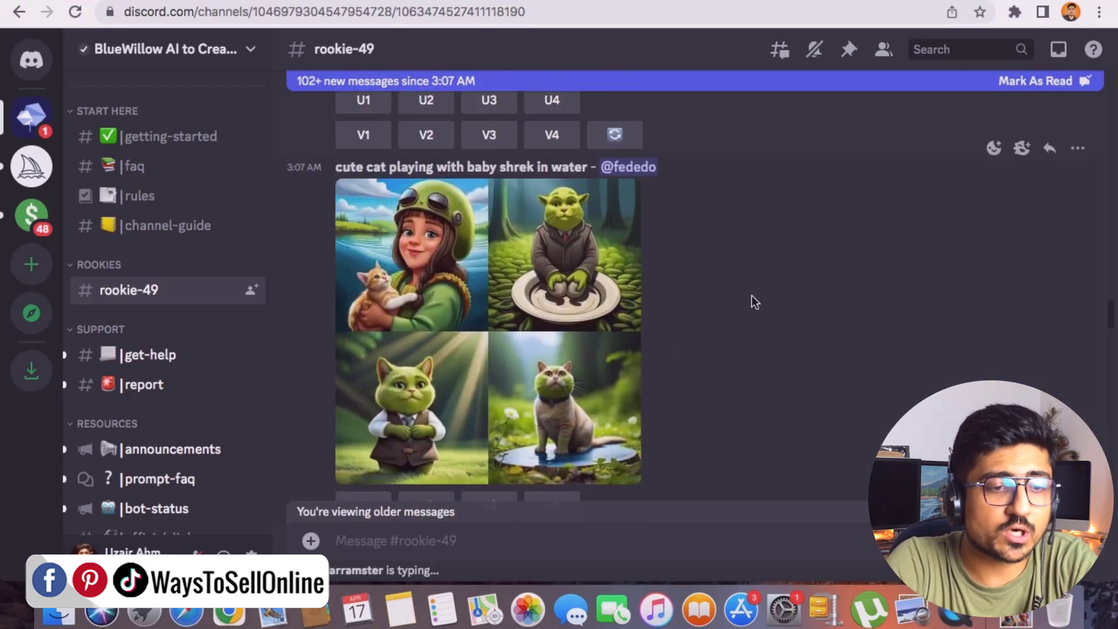
scroll(751, 298, up, 15)
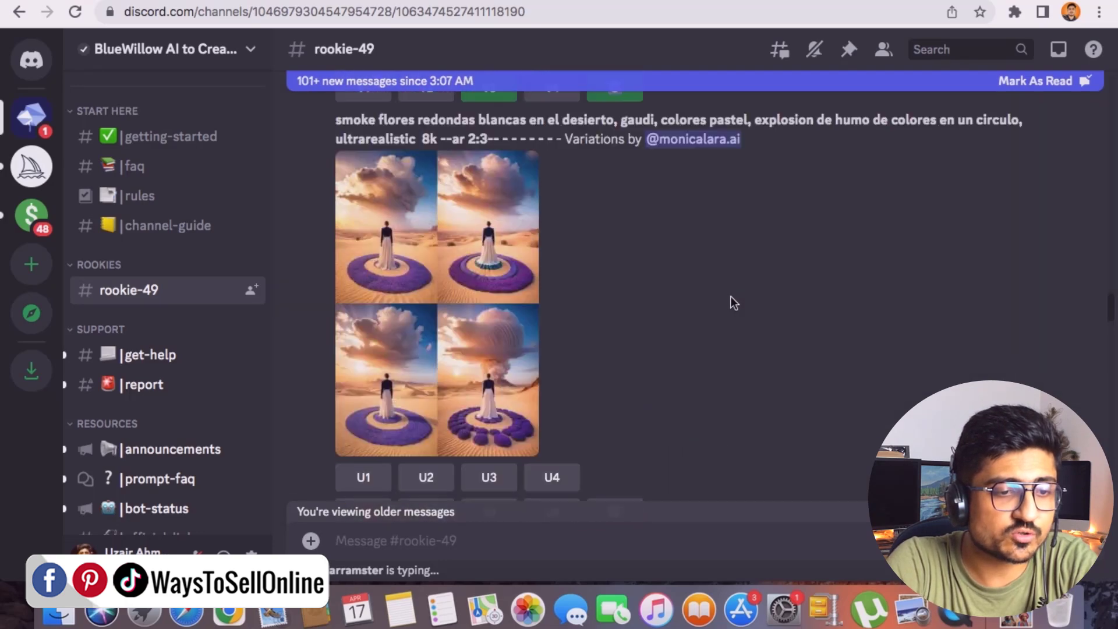
scroll(679, 299, up, 5)
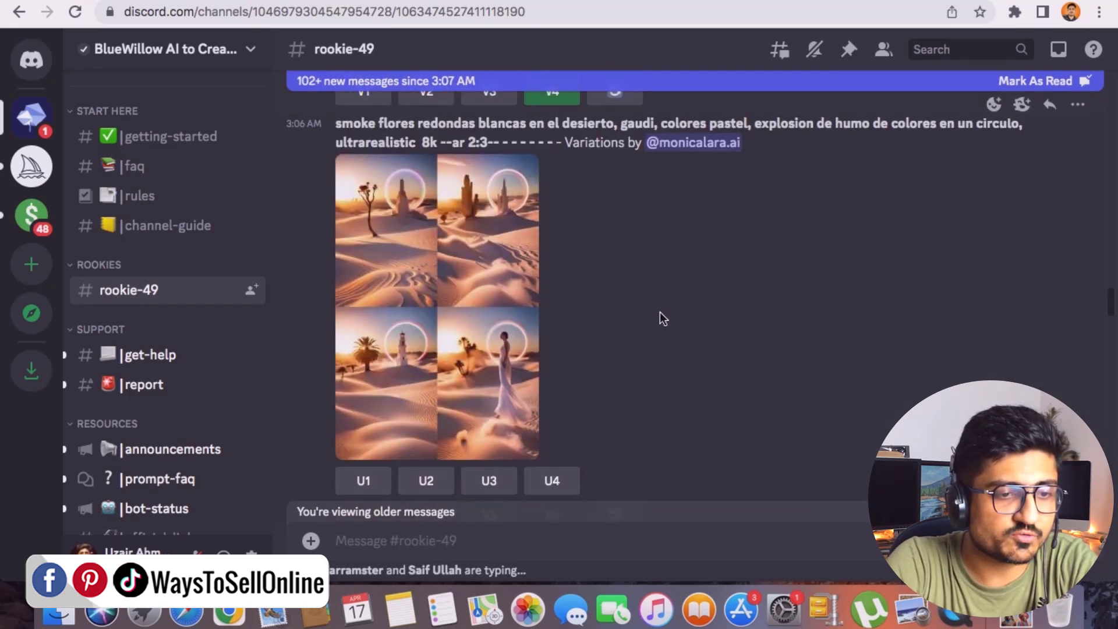
scroll(652, 311, up, 15)
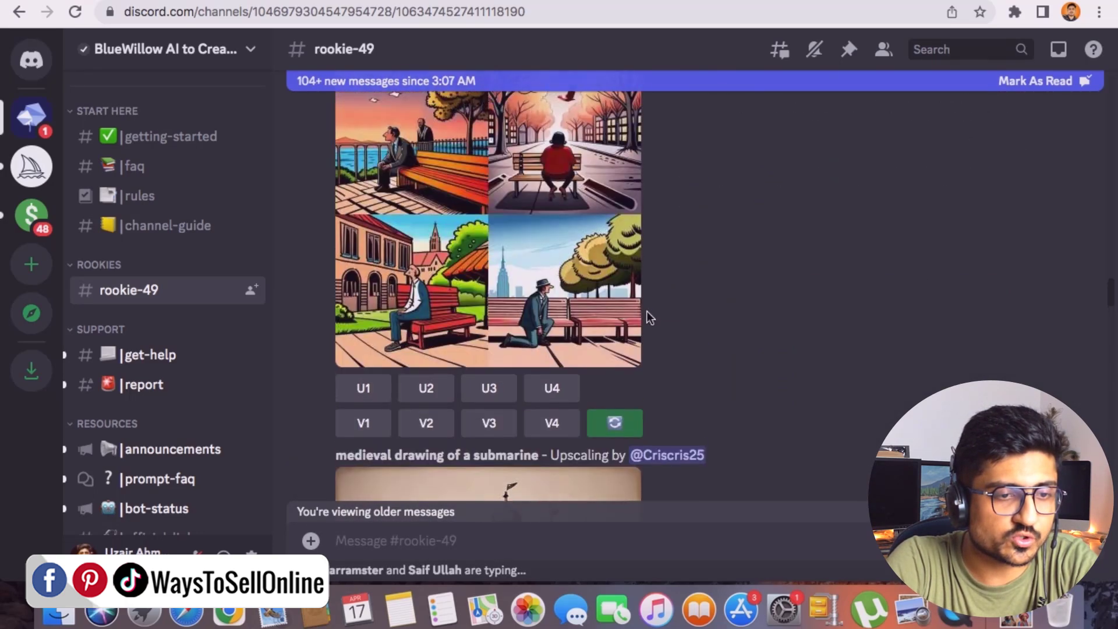
scroll(647, 315, up, 15)
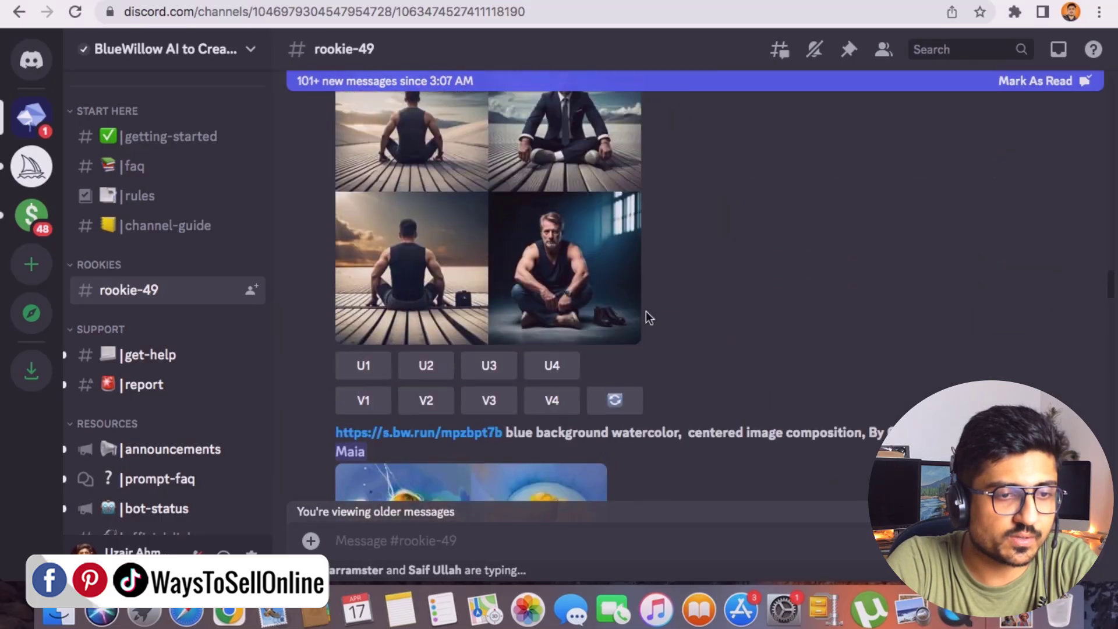
scroll(618, 315, up, 3)
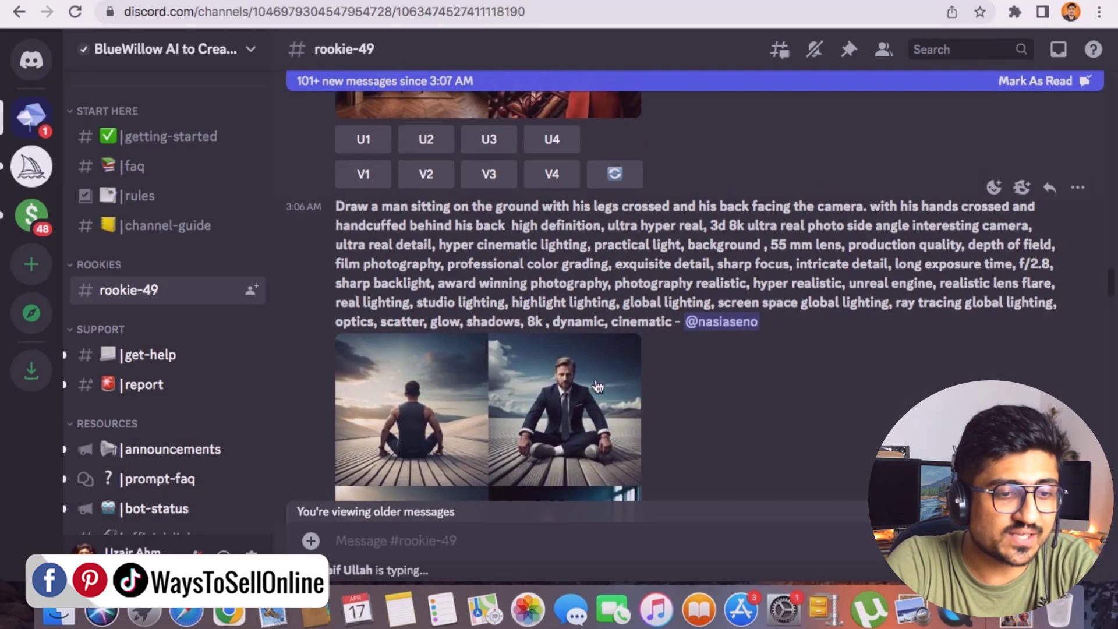
scroll(582, 361, down, 3)
click(556, 302)
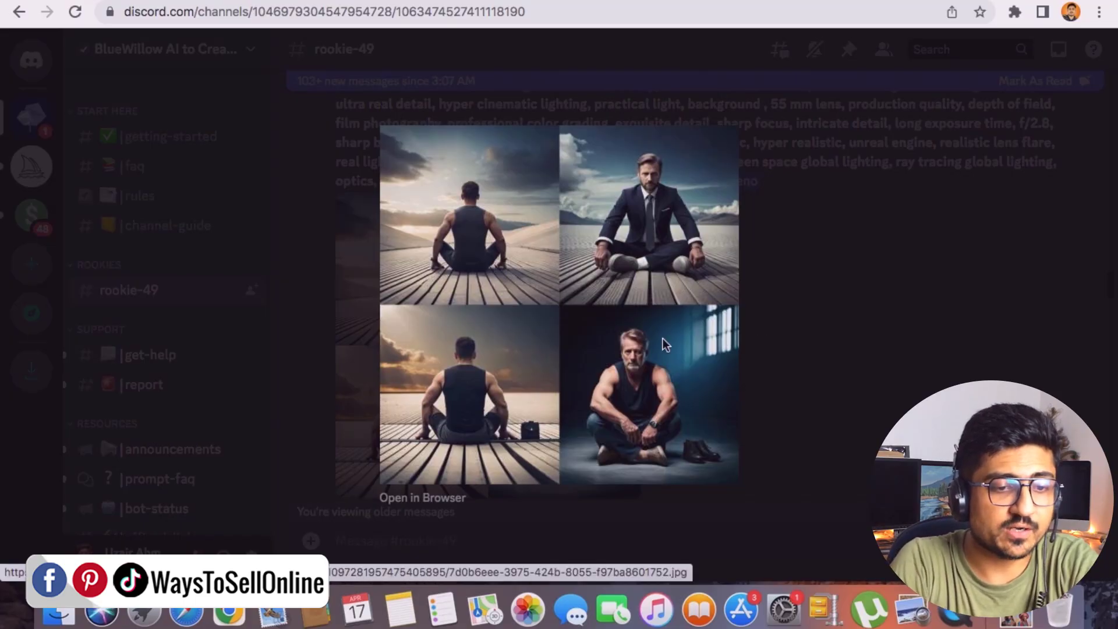
- Close the enlarged seated-man image preview
scroll(662, 338, up, 5)
scroll(662, 338, down, 5)
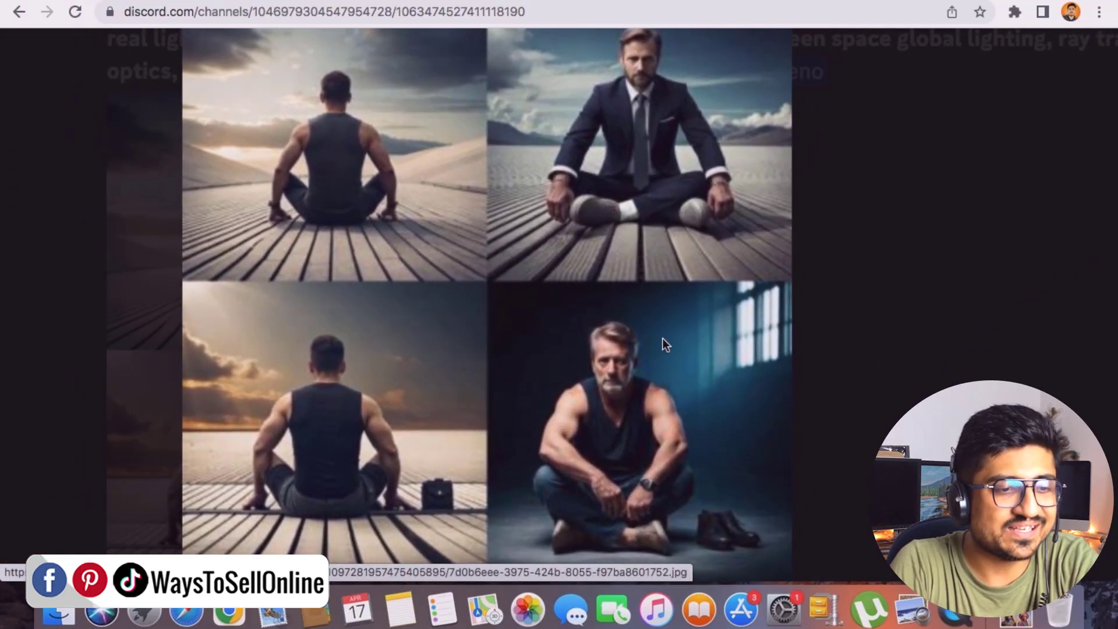
scroll(663, 338, down, 1)
scroll(662, 344, down, 3)
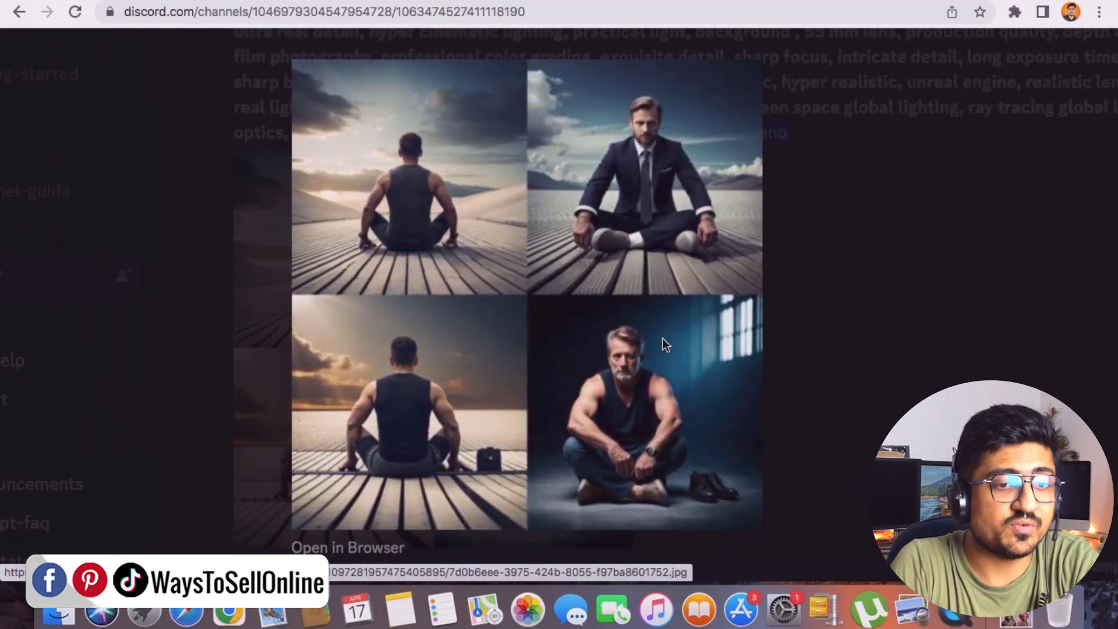
scroll(662, 343, up, 1)
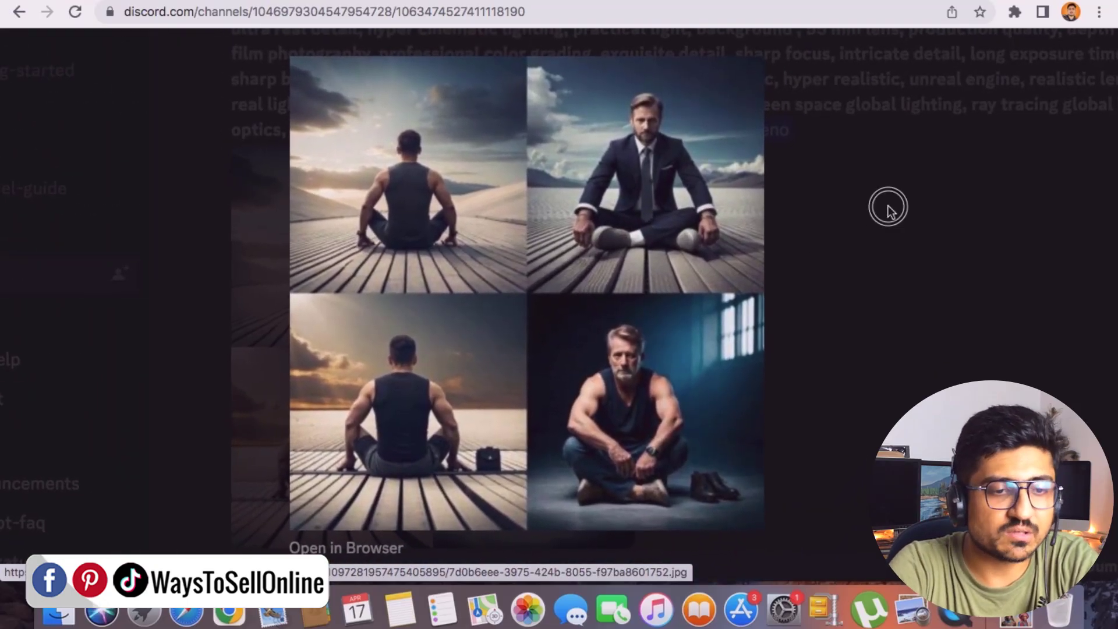
click(889, 207)
- Highlight the seated-man prompt's opening sentence and reset the page zoom to normal
scroll(645, 220, up, 3)
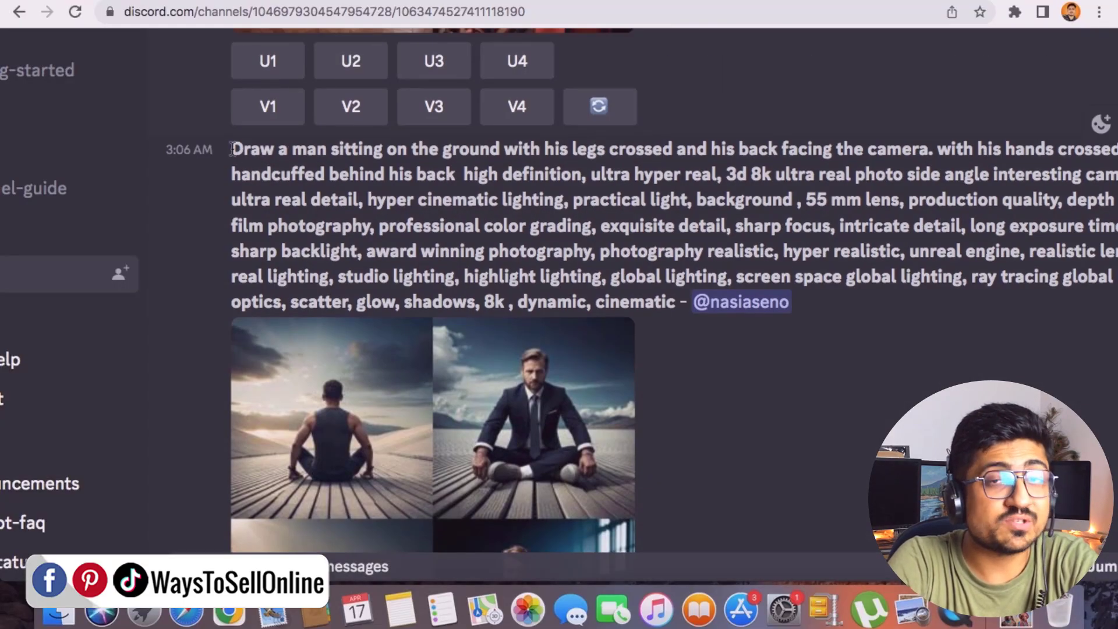
mouse_move(232, 150)
mouse_down()
mouse_move(867, 162)
mouse_move(928, 150)
mouse_up()
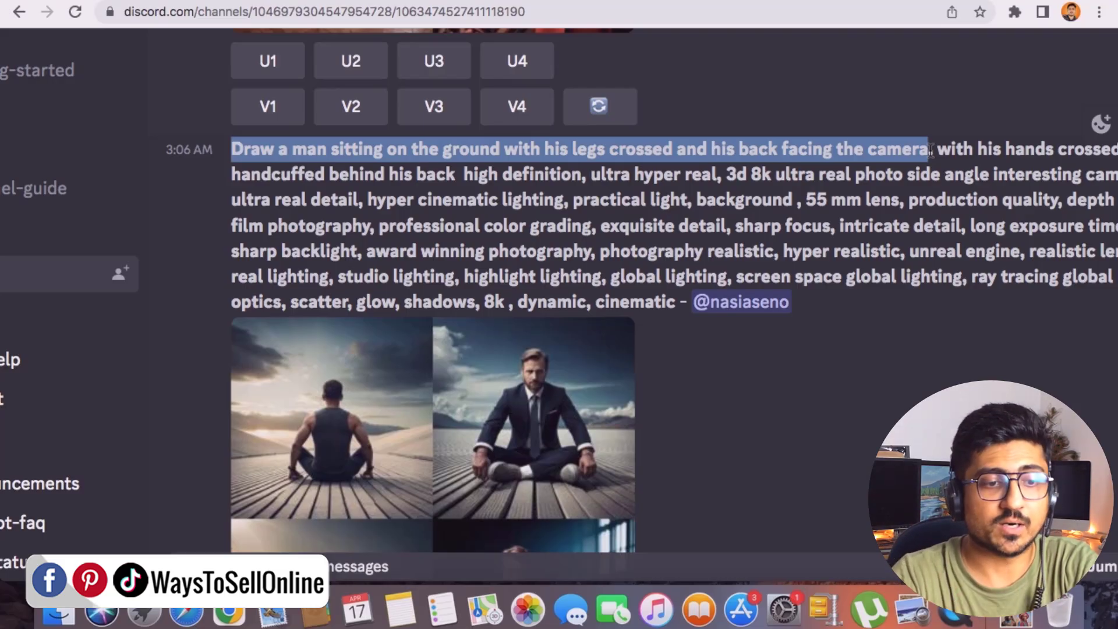
key(super+0)
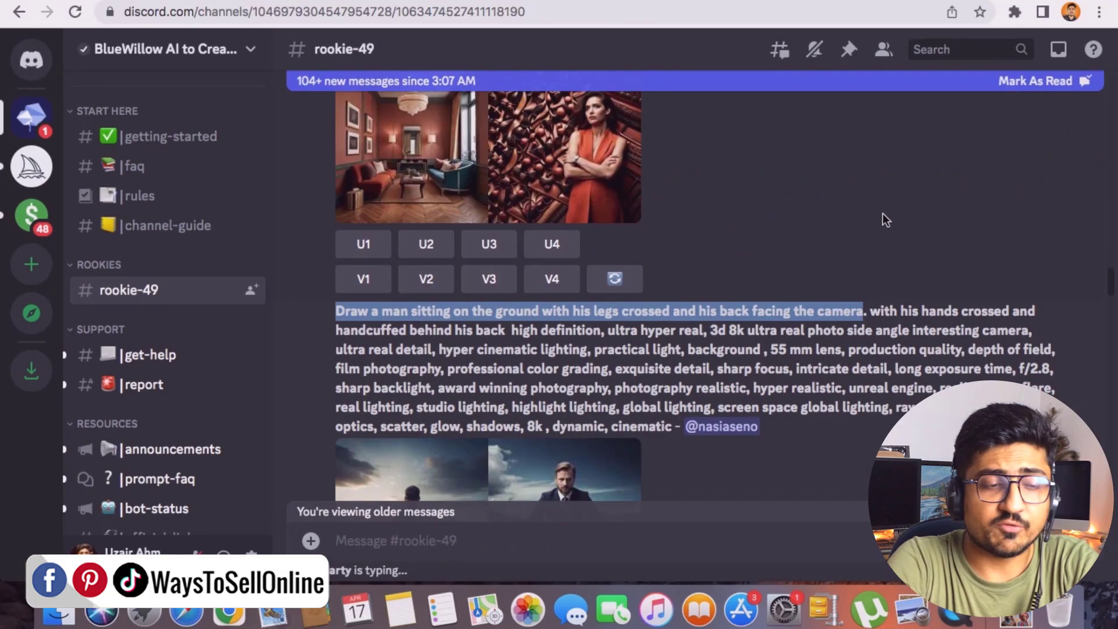
scroll(861, 216, up, 5)
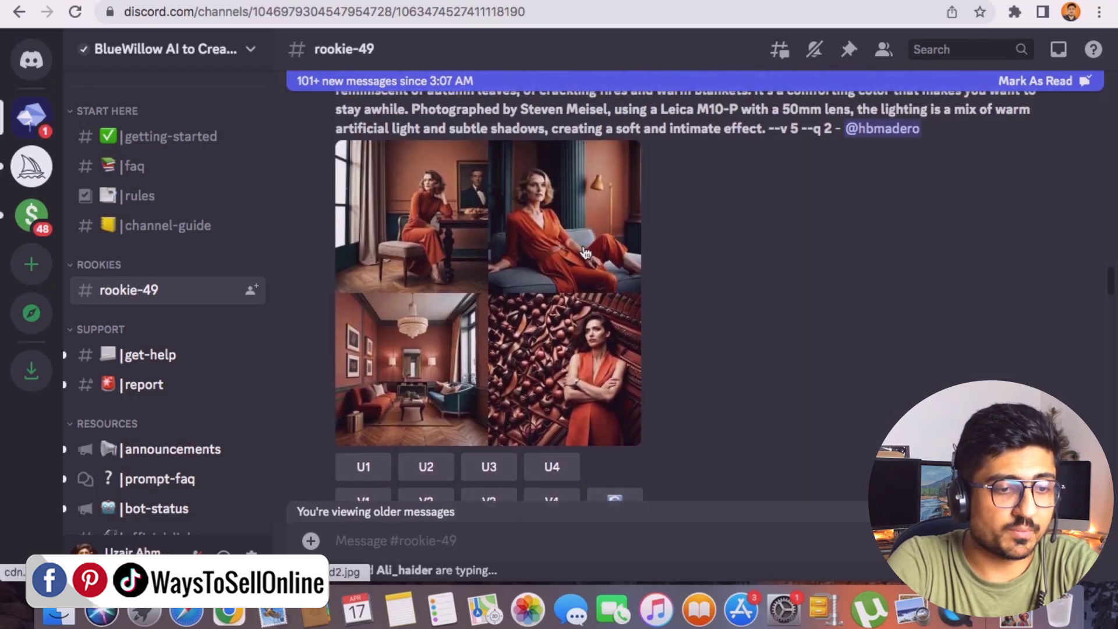
scroll(553, 279, up, 1)
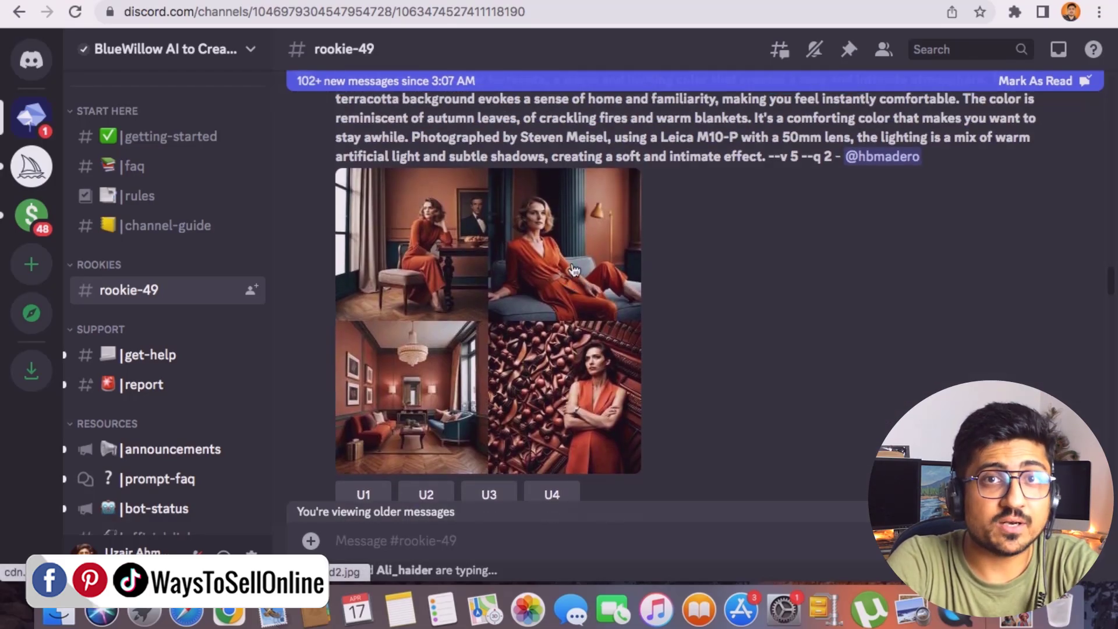
click(573, 270)
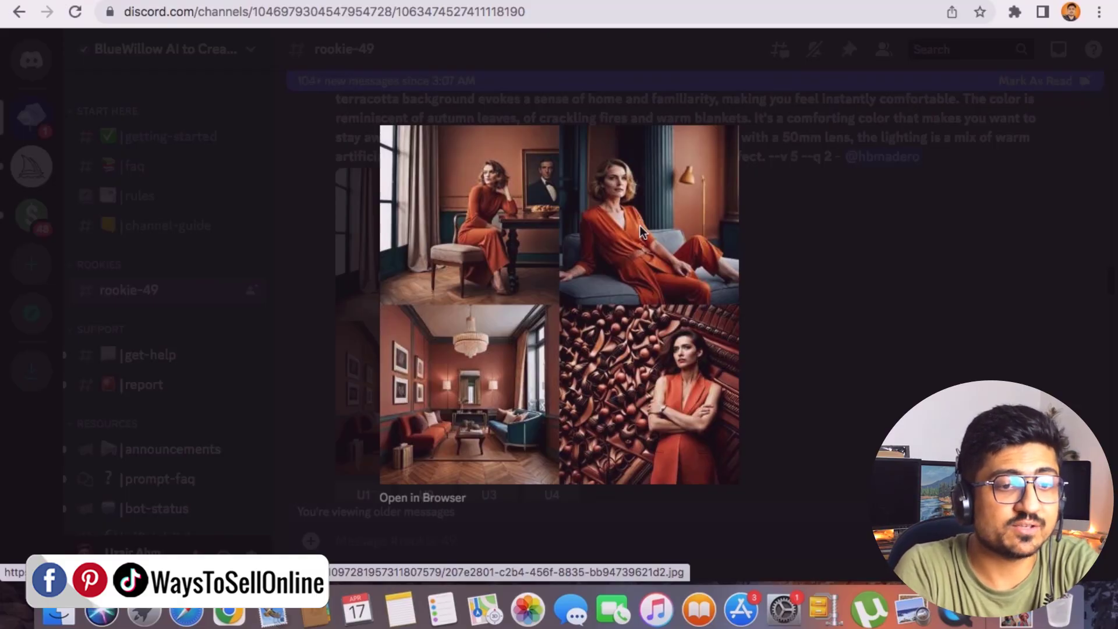
scroll(640, 226, up, 5)
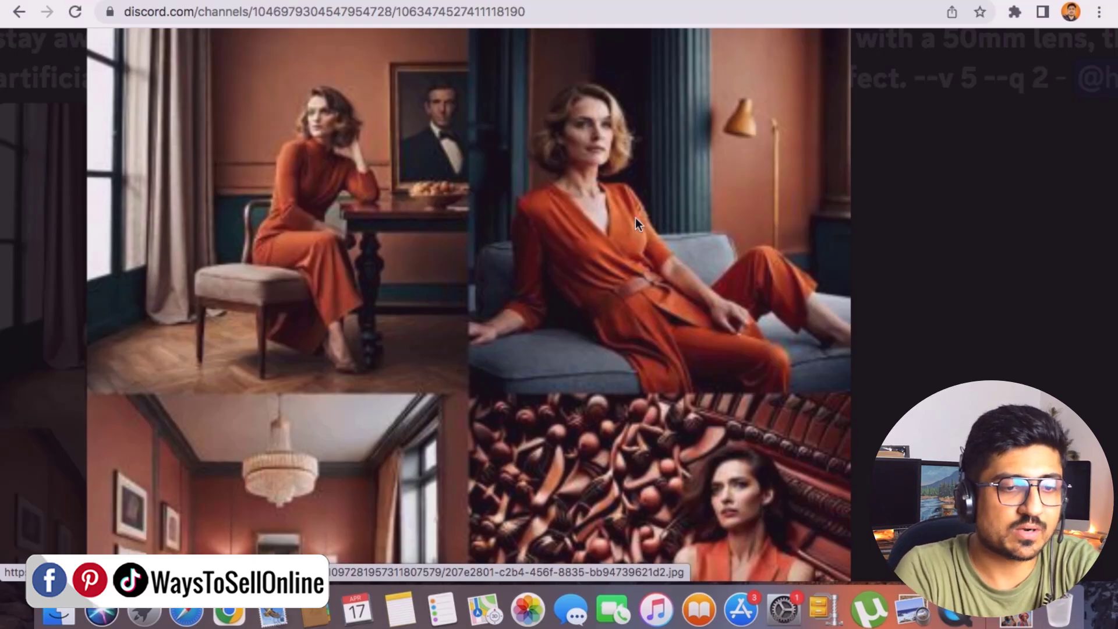
scroll(635, 218, down, 5)
click(890, 226)
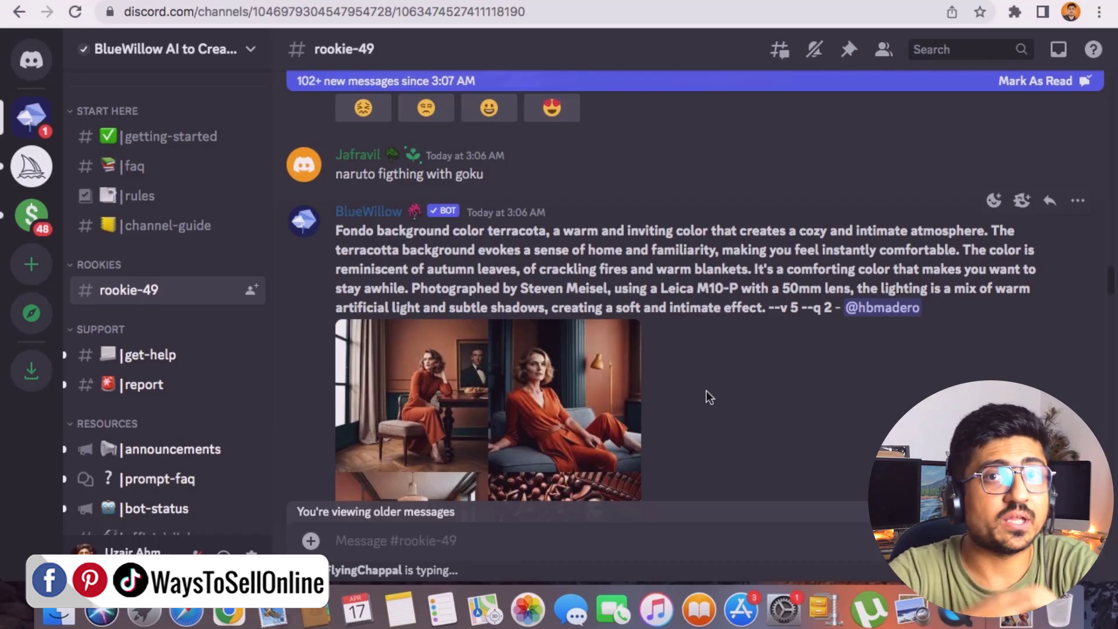
scroll(707, 390, down, 5)
scroll(707, 389, down, 15)
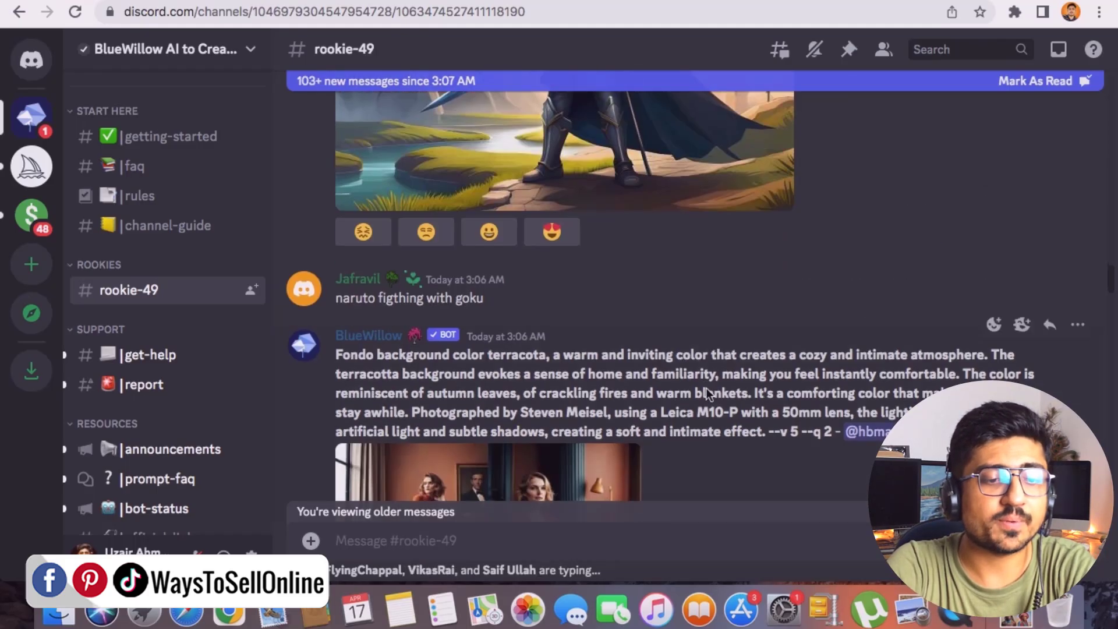
scroll(707, 388, down, 10)
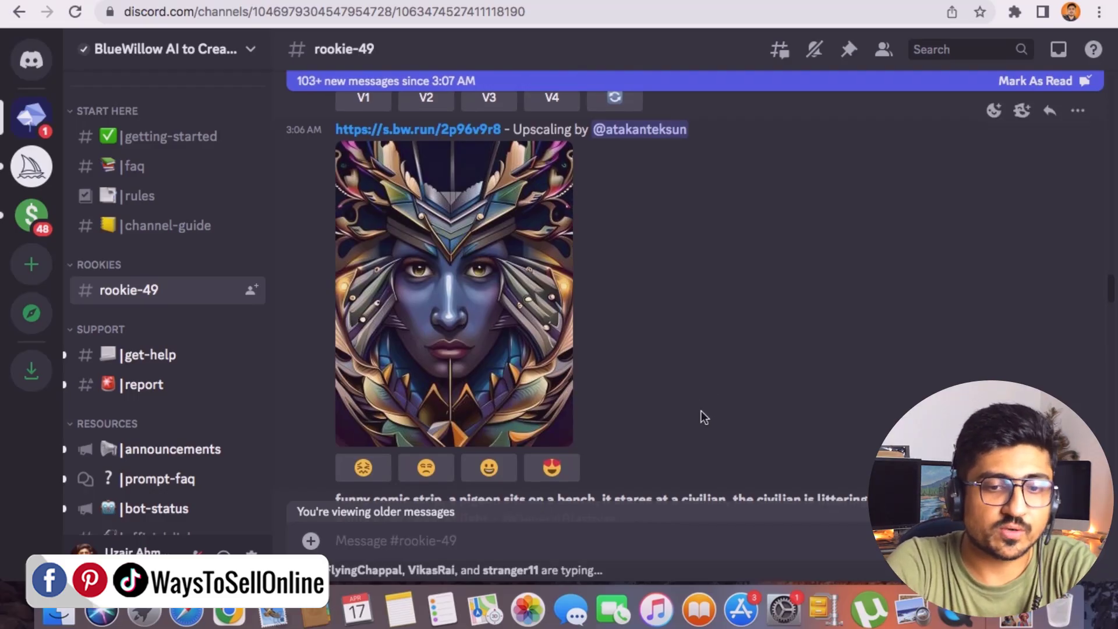
scroll(701, 411, down, 8)
drag(1110, 299, 1109, 393)
- Compose /imagine with 'a boy standing in front of pyramid wearing a cap', hyper realistic, dark colors
click(529, 541)
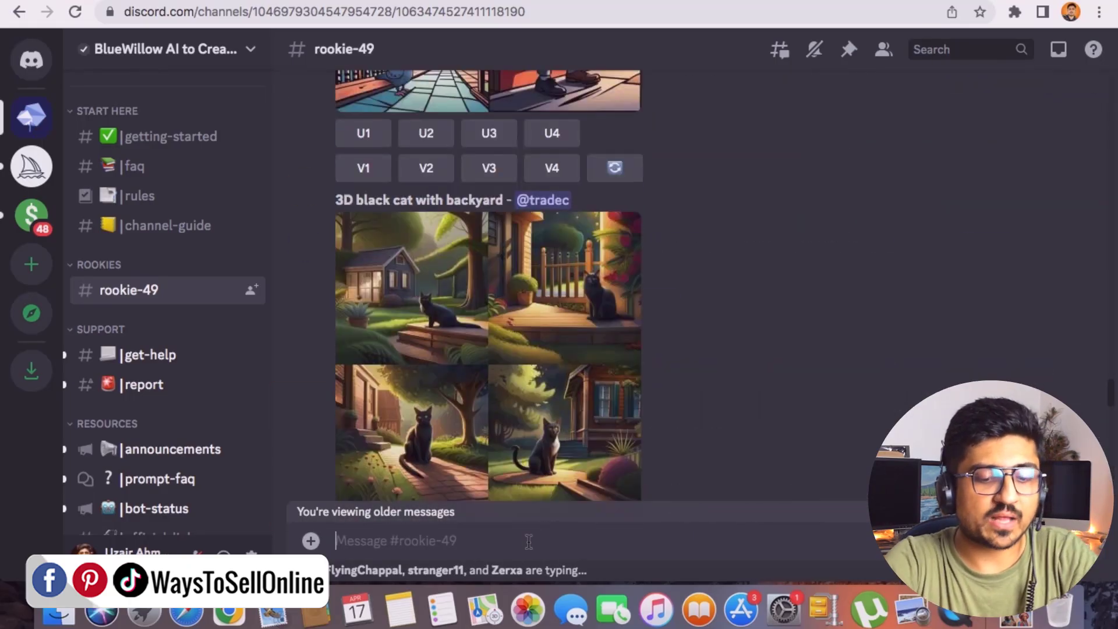
text(/imagine)
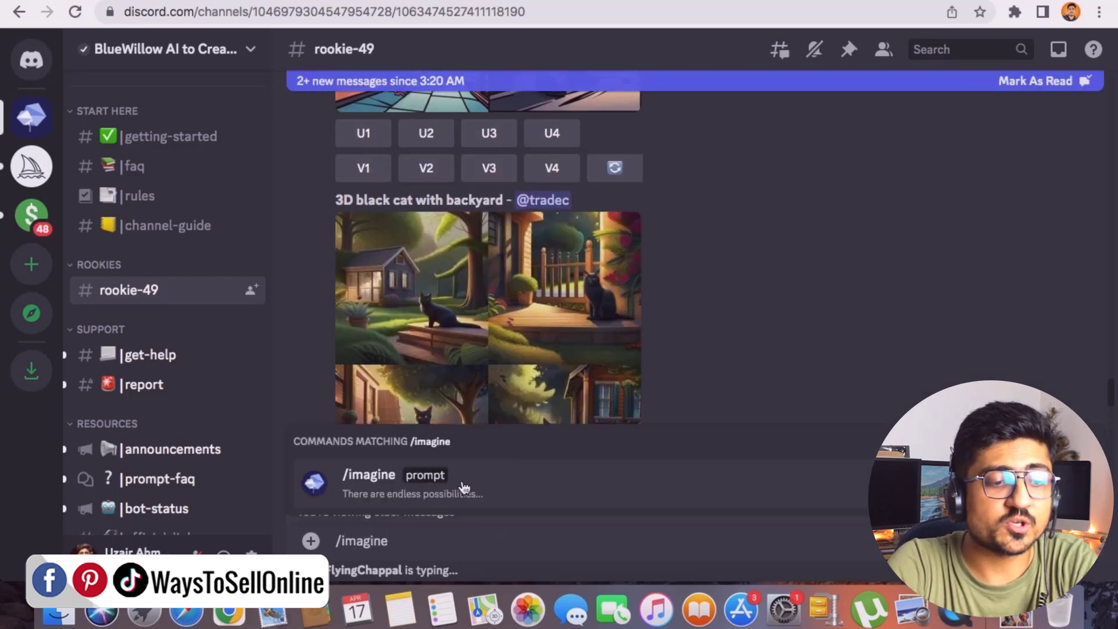
click(423, 488)
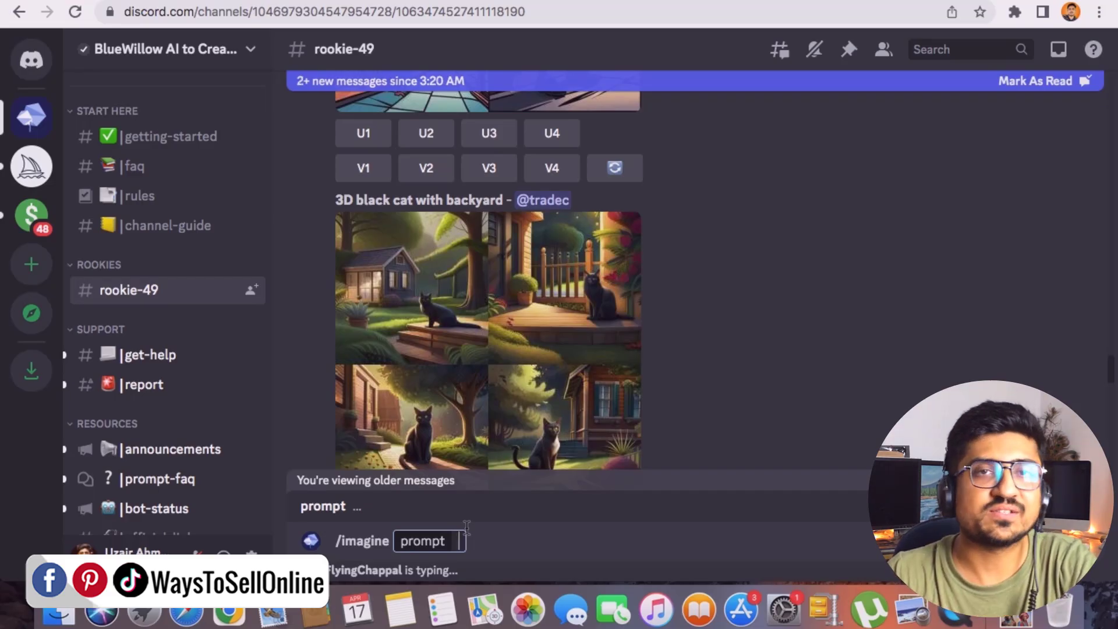
text(a b)
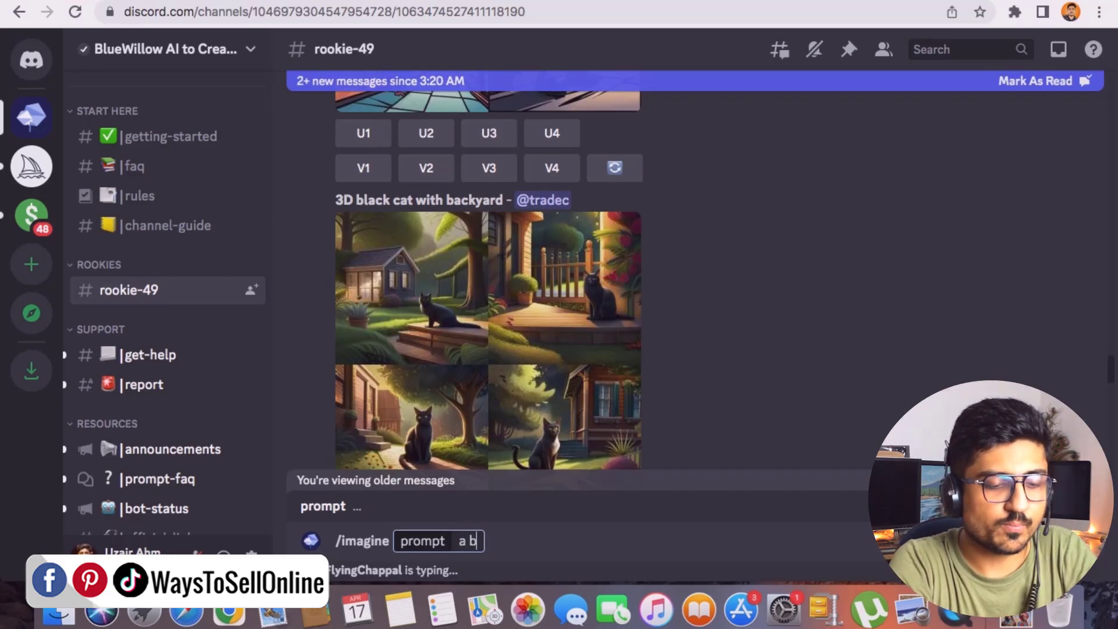
text(oy standing i)
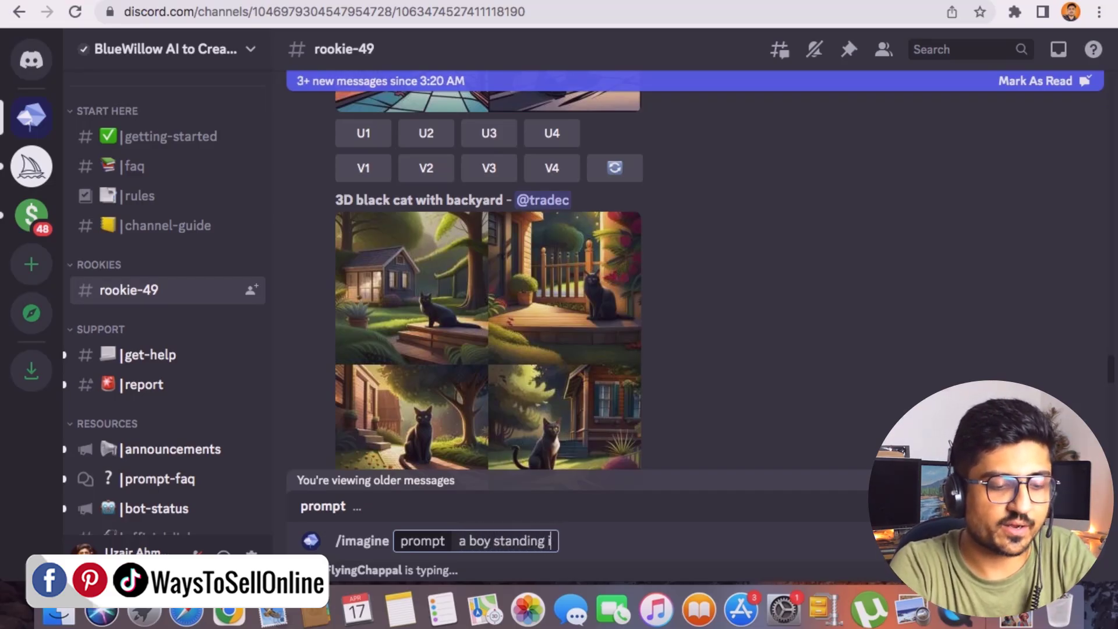
text(n front of p)
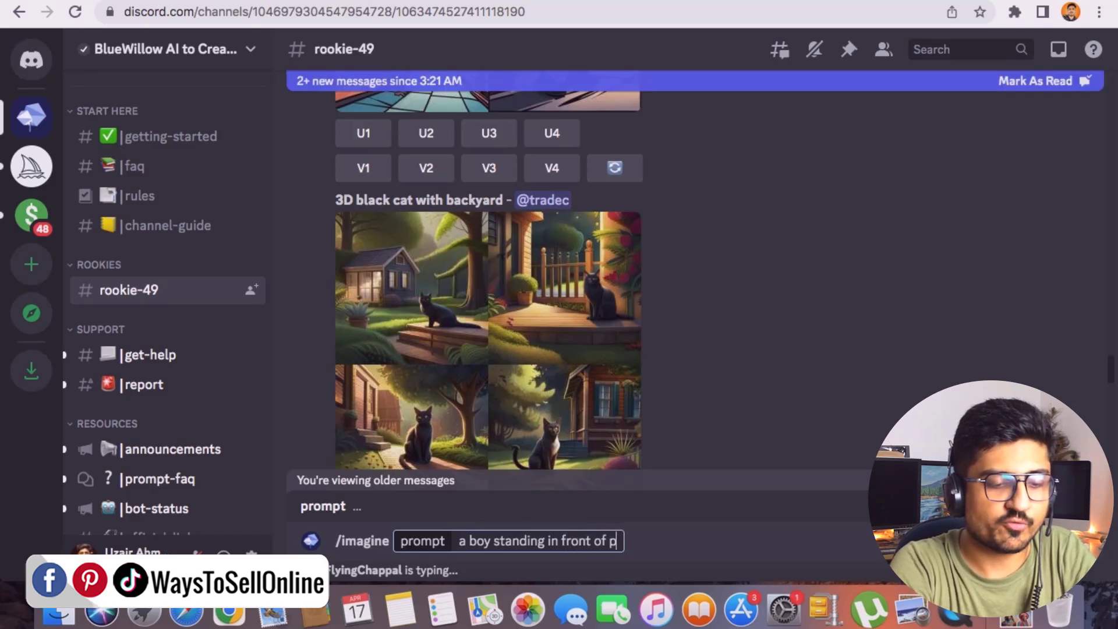
text(yramid wearing a cap)
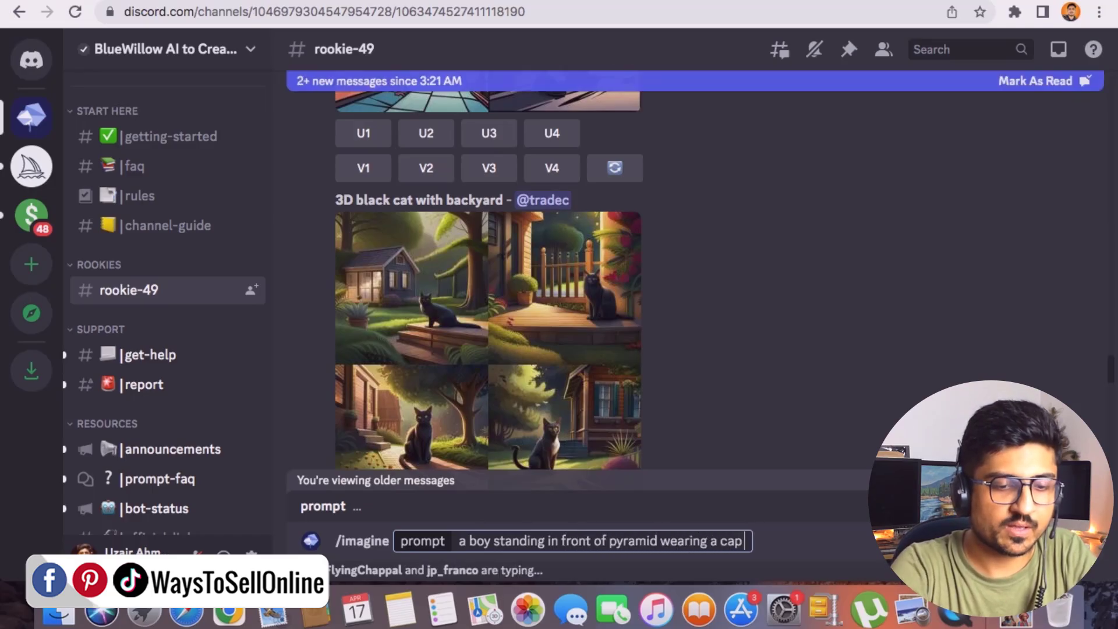
key(super+v)
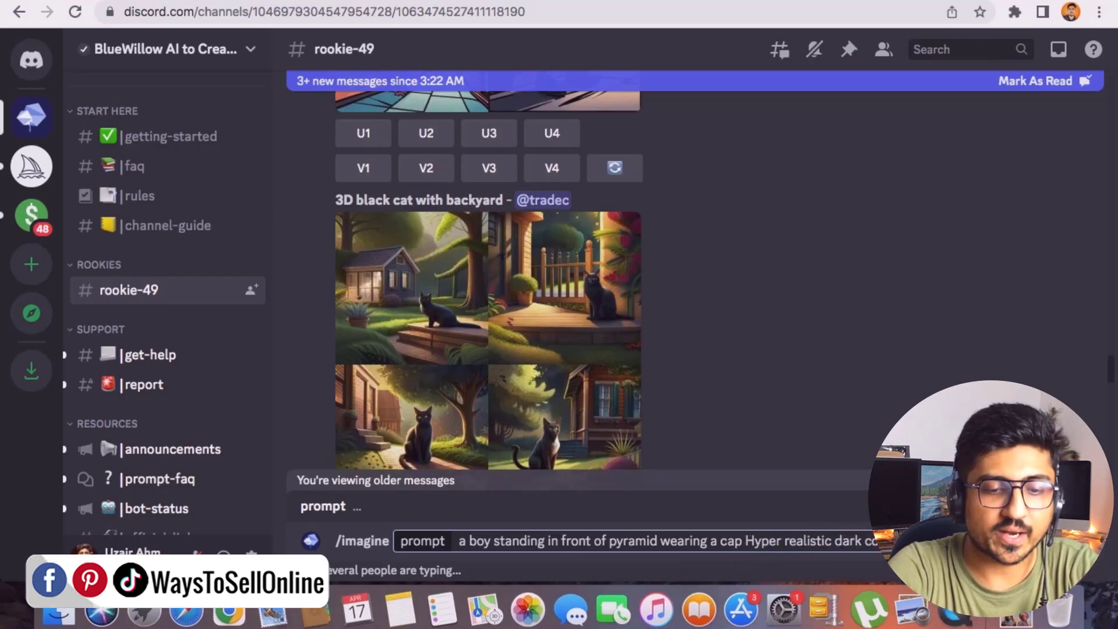
drag(1112, 364, 1113, 477)
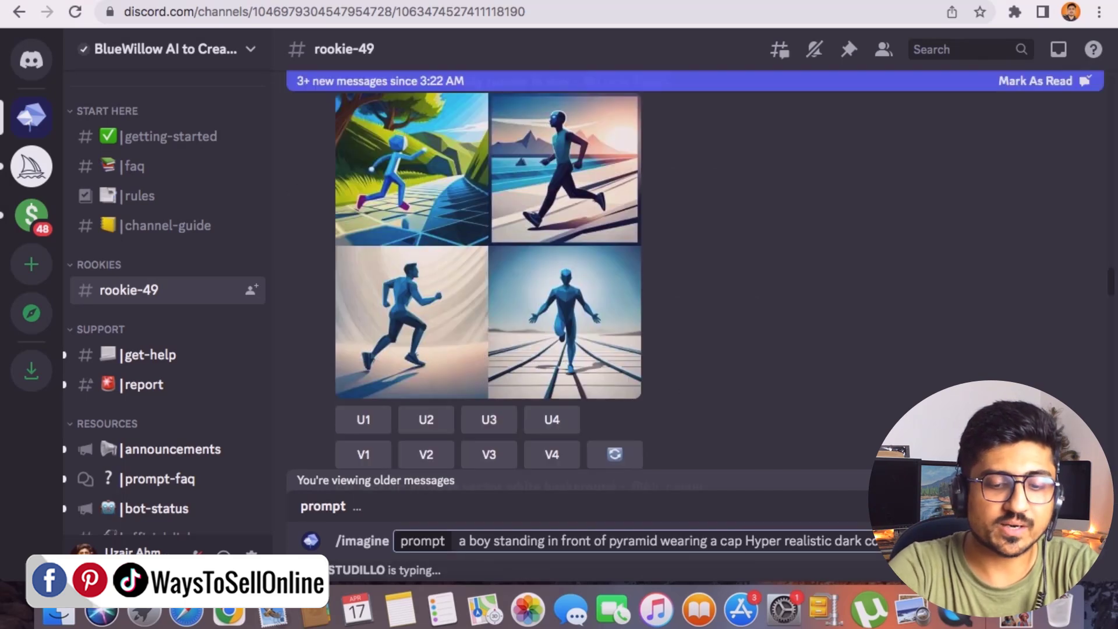
- Send the pyramid-boy /imagine prompt and scroll down to BlueWillow's resulting four-image grid
key(Return)
scroll(879, 375, down, 10)
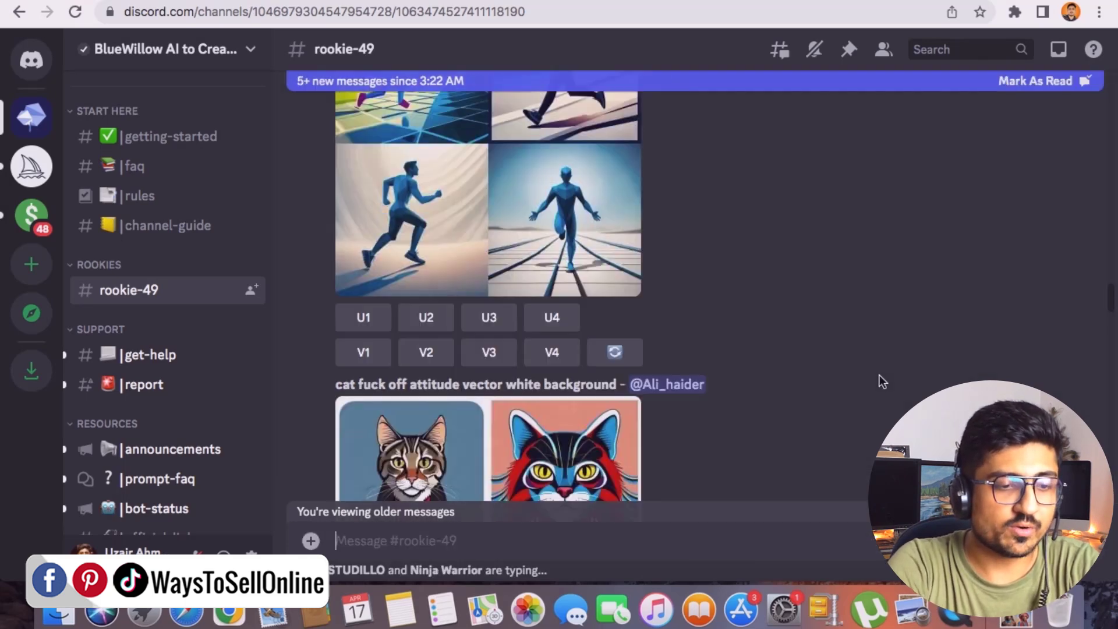
scroll(697, 335, down, 5)
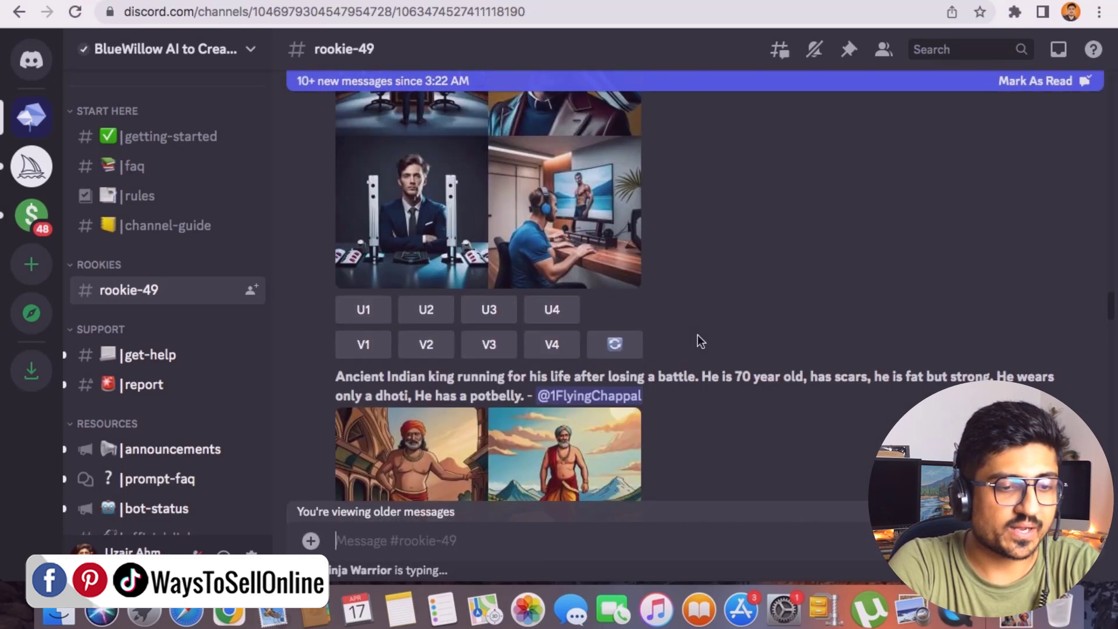
scroll(696, 335, down, 4)
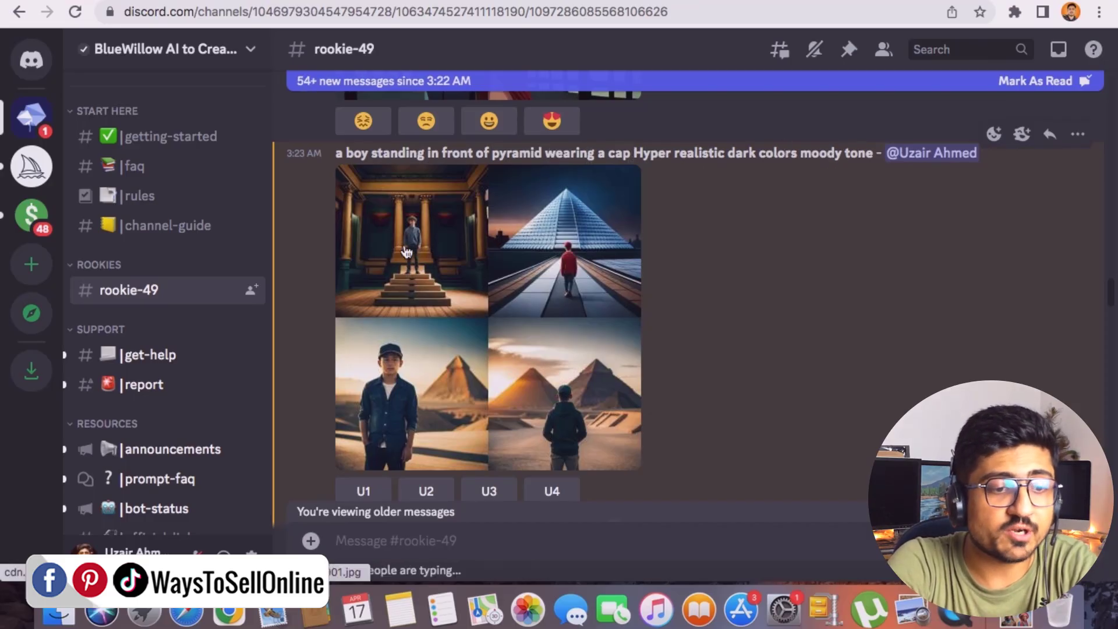
scroll(596, 340, down, 2)
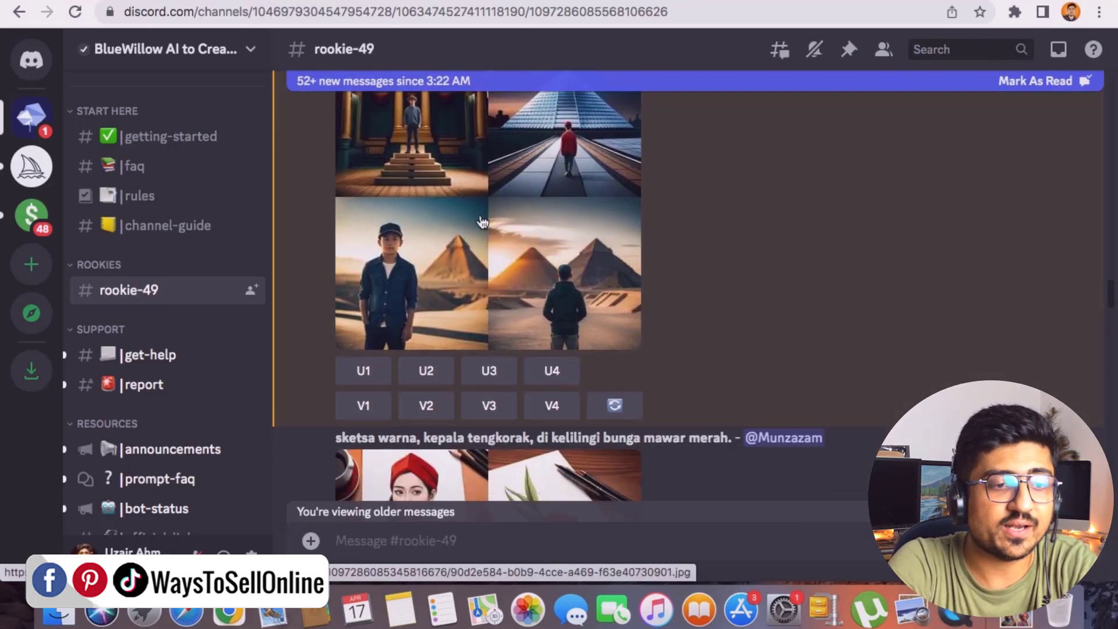
click(474, 225)
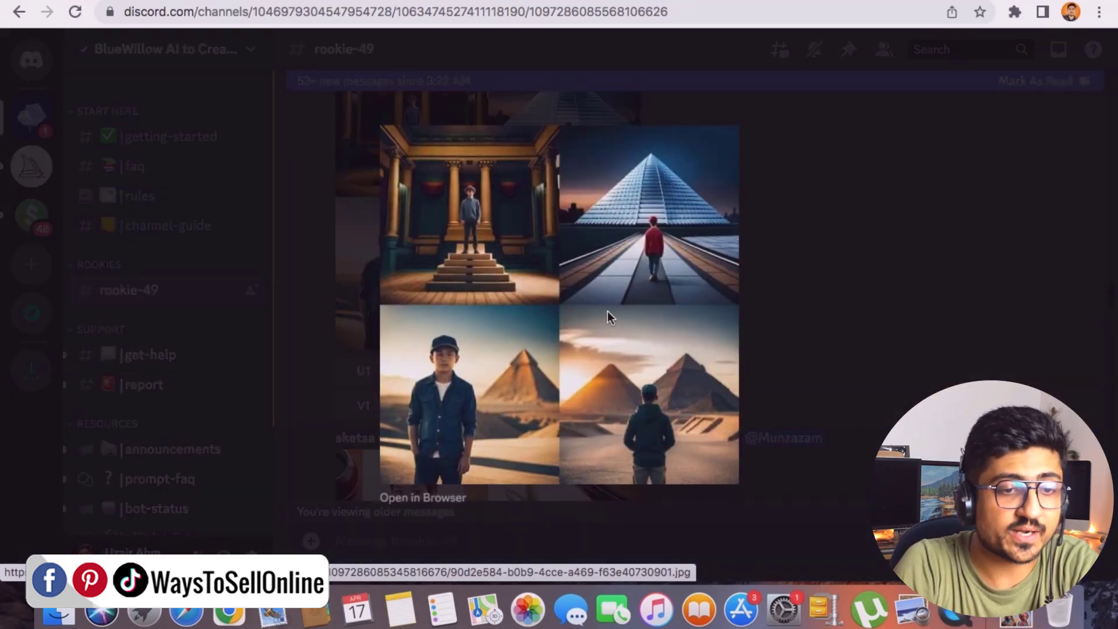
scroll(607, 318, up, 3)
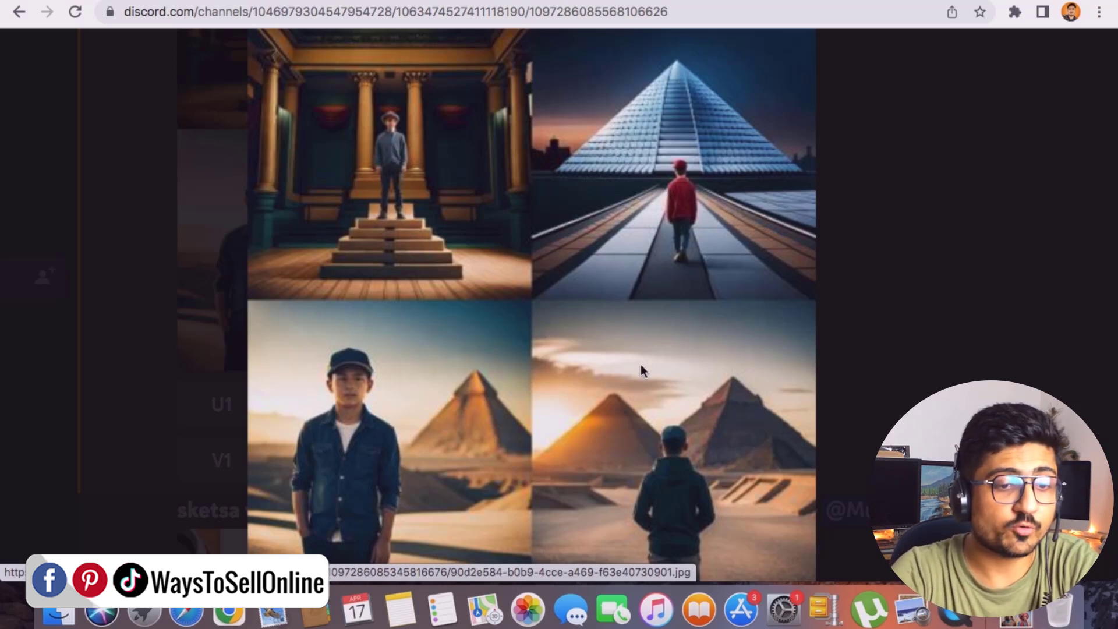
scroll(641, 365, down, 2)
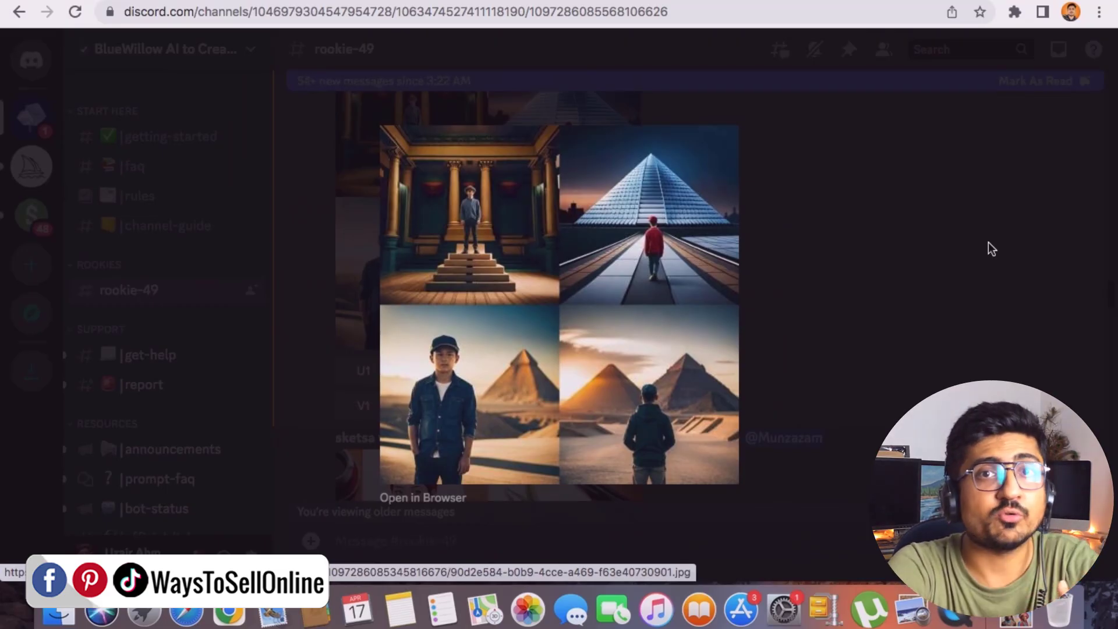
click(921, 236)
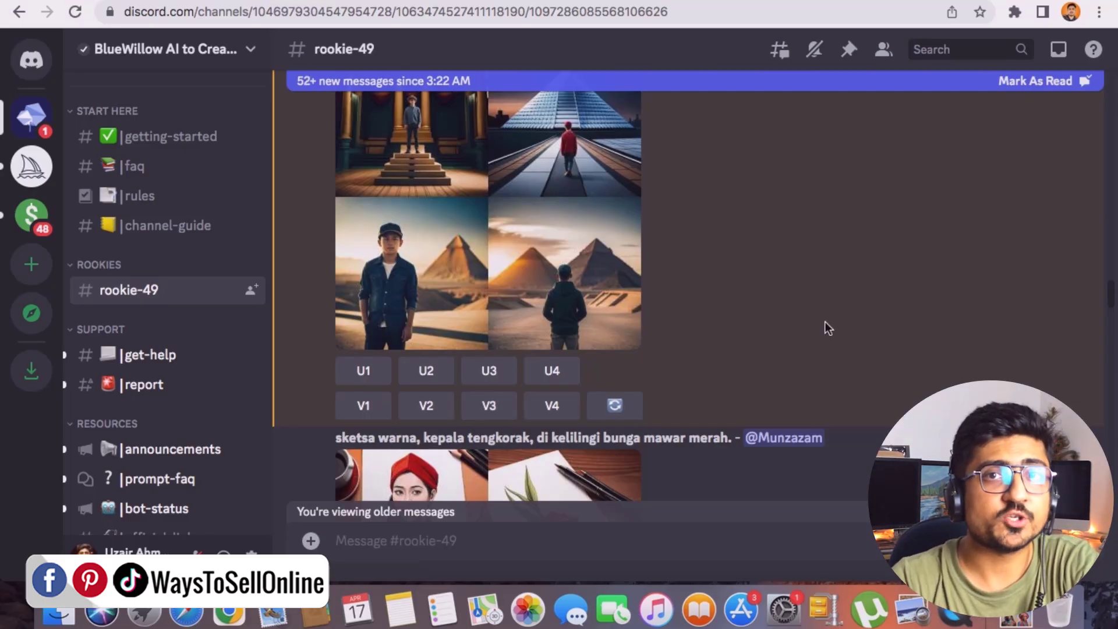
scroll(825, 322, up, 2)
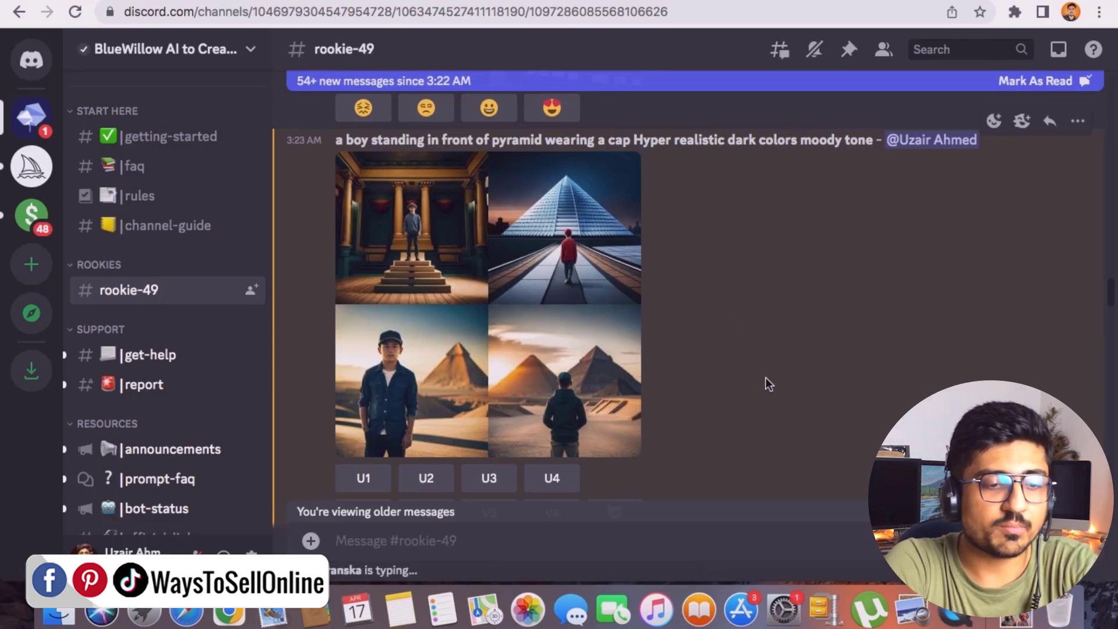
scroll(765, 380, down, 15)
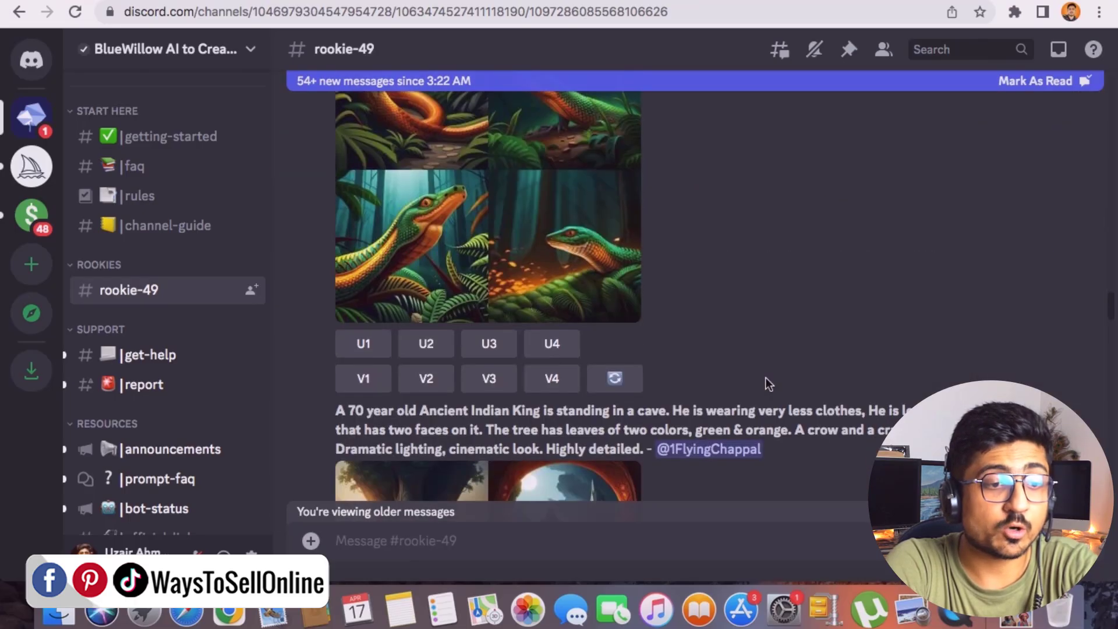
scroll(766, 384, down, 5)
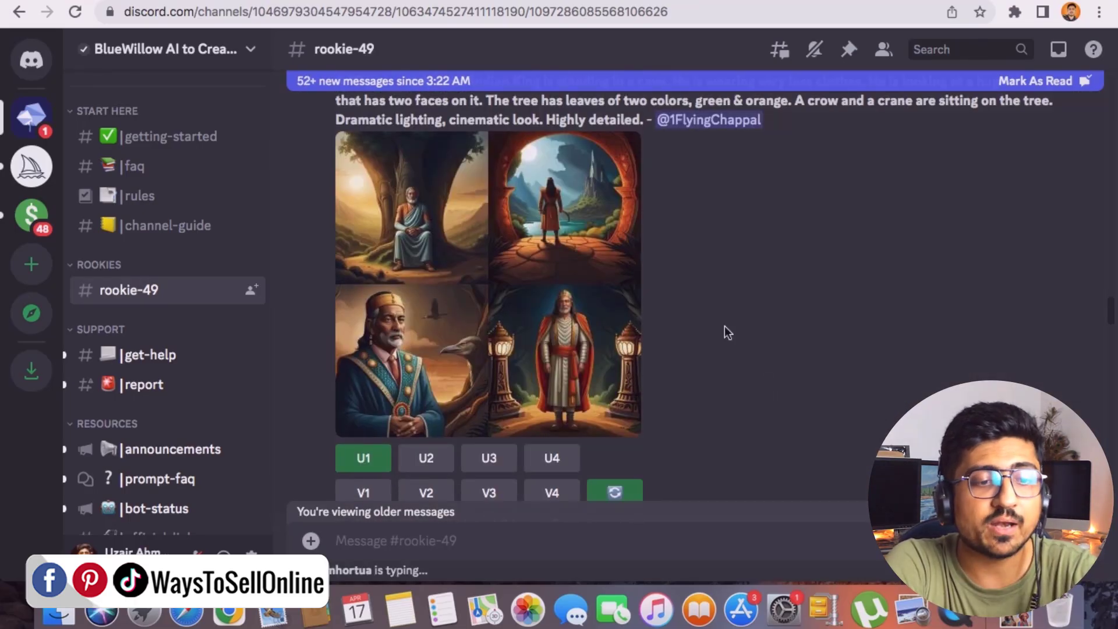
scroll(725, 326, down, 5)
scroll(725, 326, down, 8)
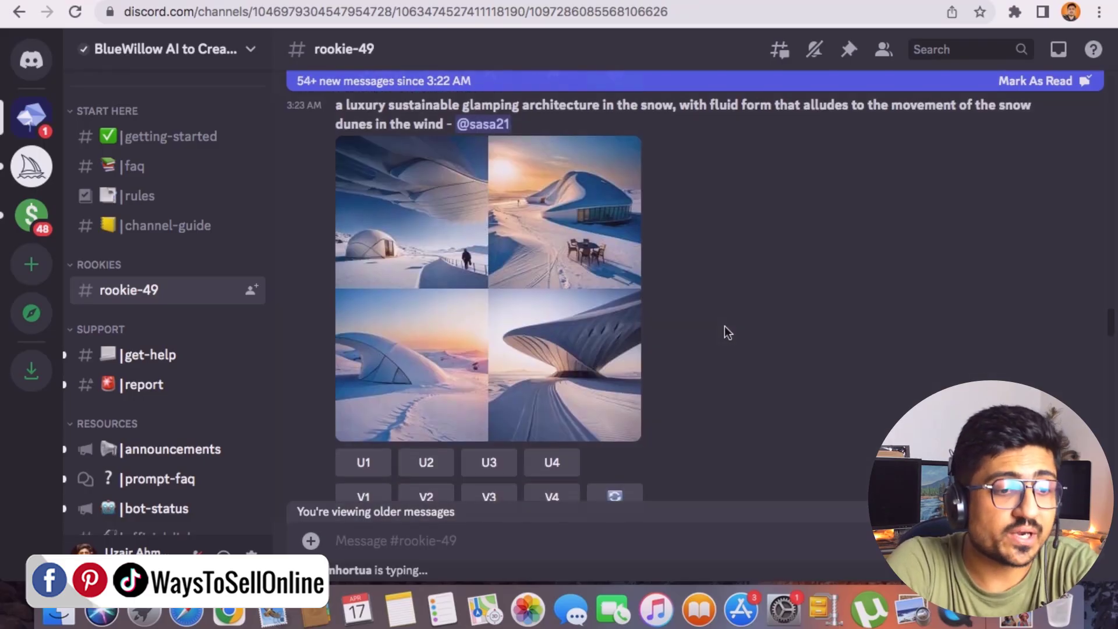
scroll(606, 306, up, 5)
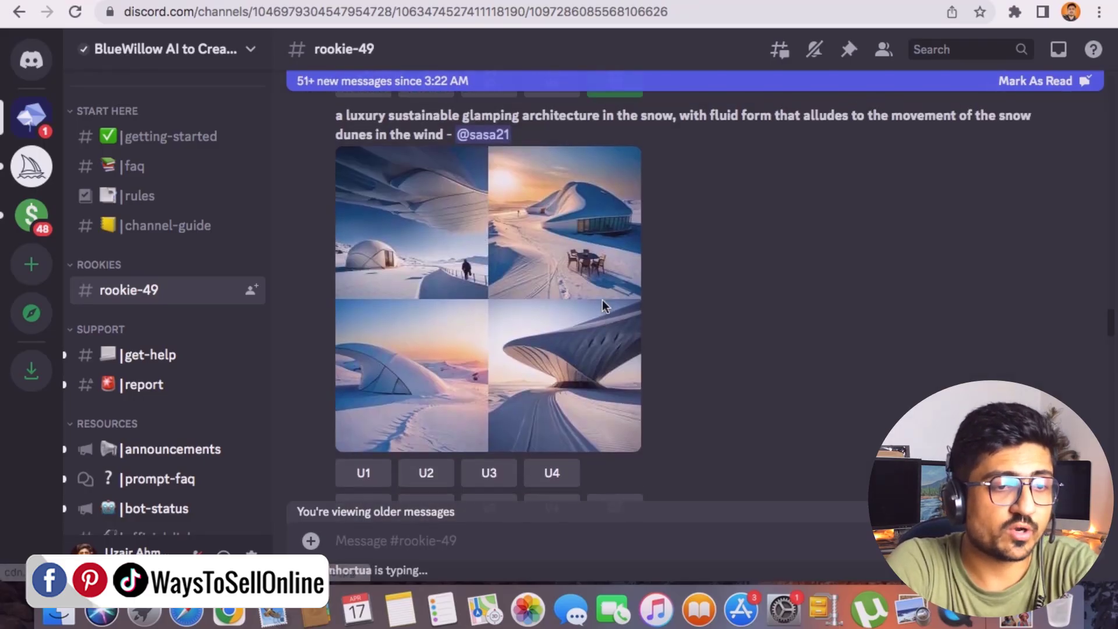
scroll(602, 299, up, 3)
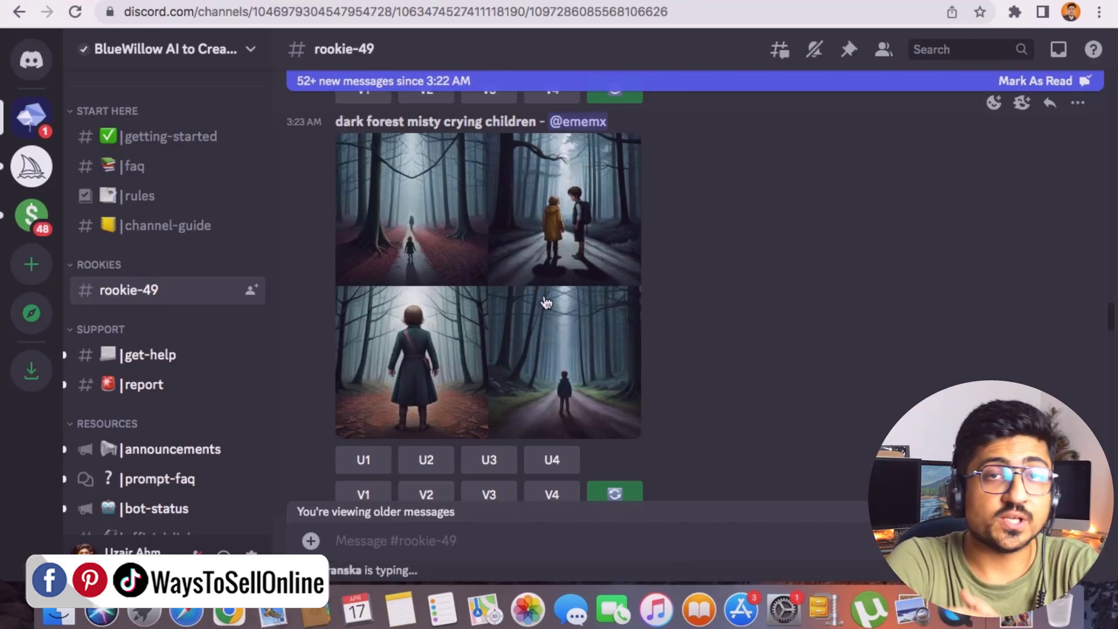
scroll(691, 347, down, 3)
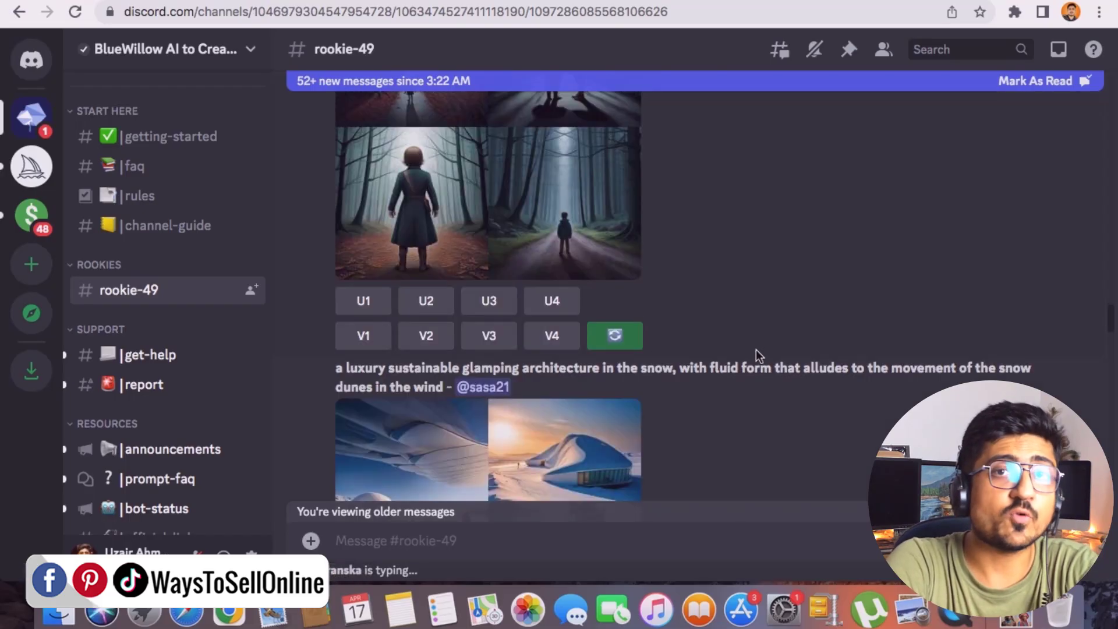
scroll(756, 349, down, 5)
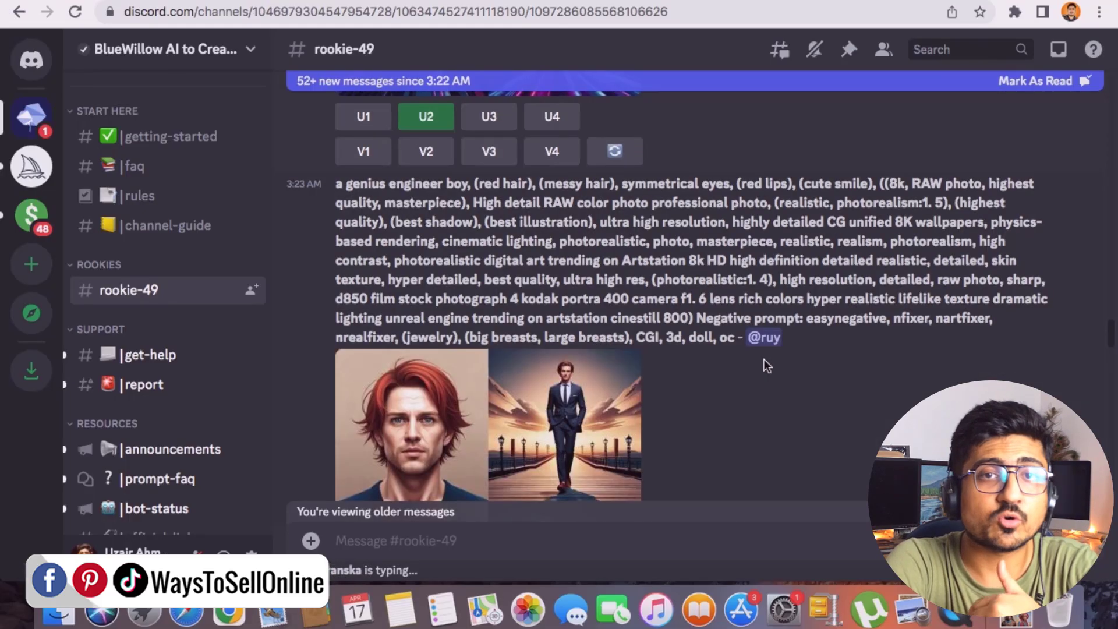
scroll(764, 361, down, 4)
scroll(703, 273, up, 5)
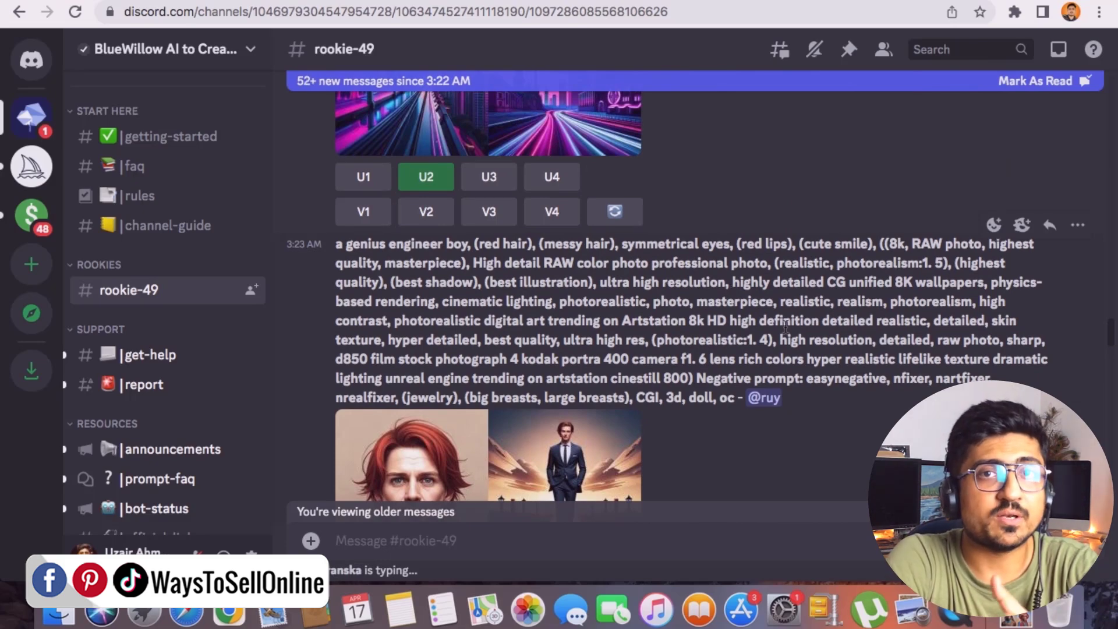
scroll(785, 327, down, 12)
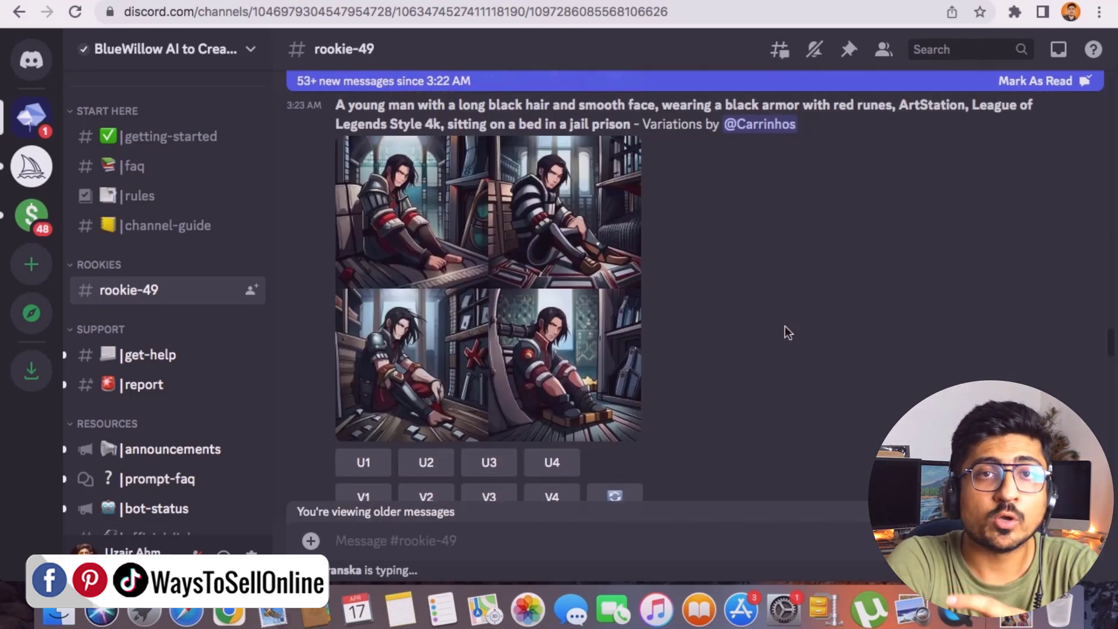